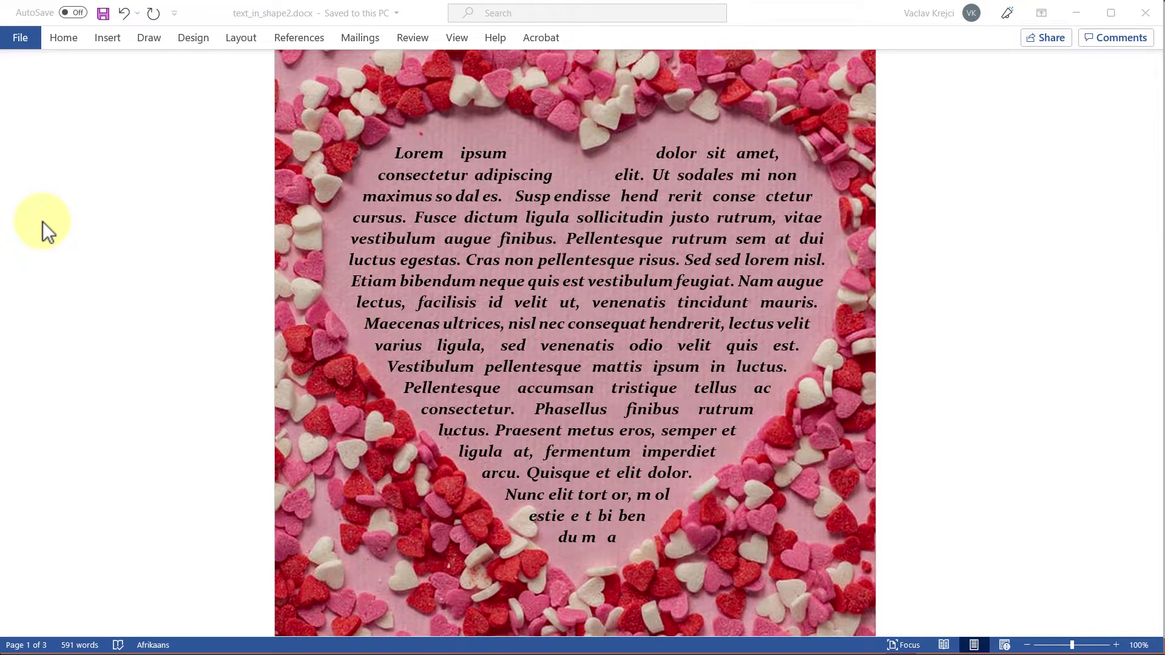
Step: Start a new blank document and draw a trial rectangle on its page
click(200, 13)
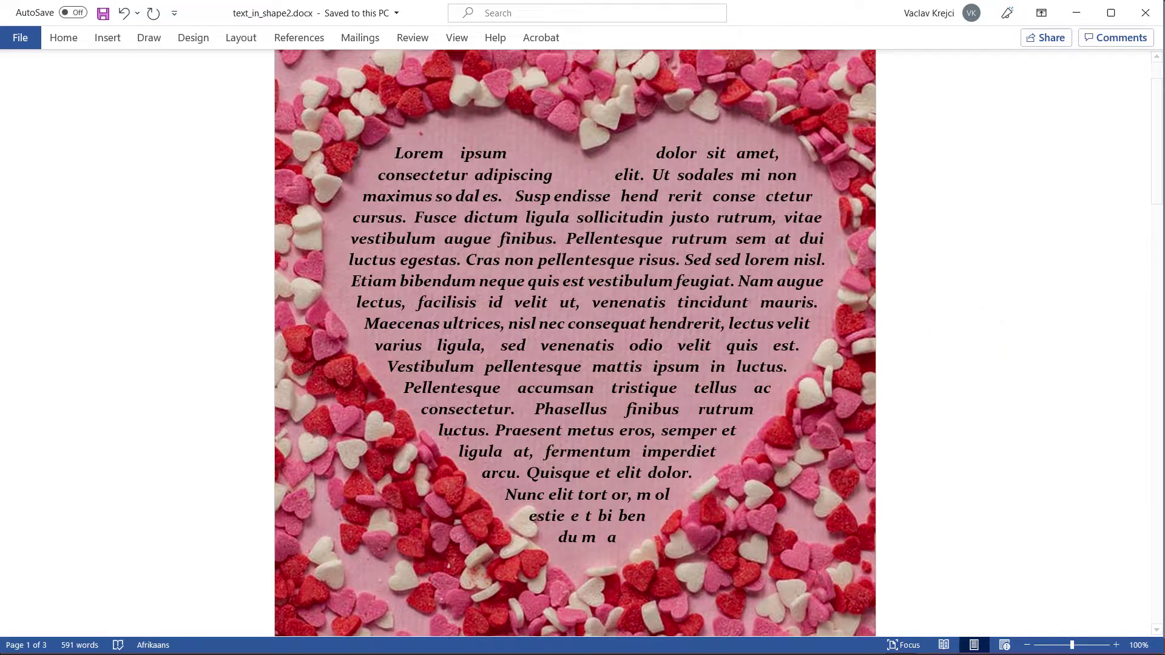
key(ctrl+n)
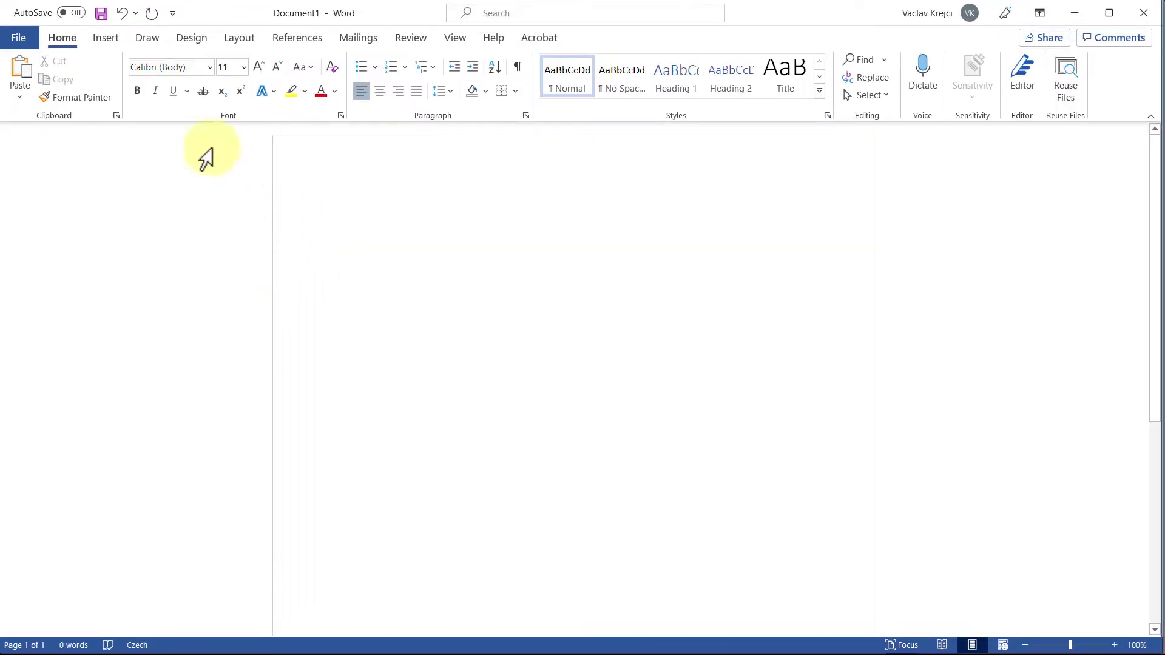
click(107, 40)
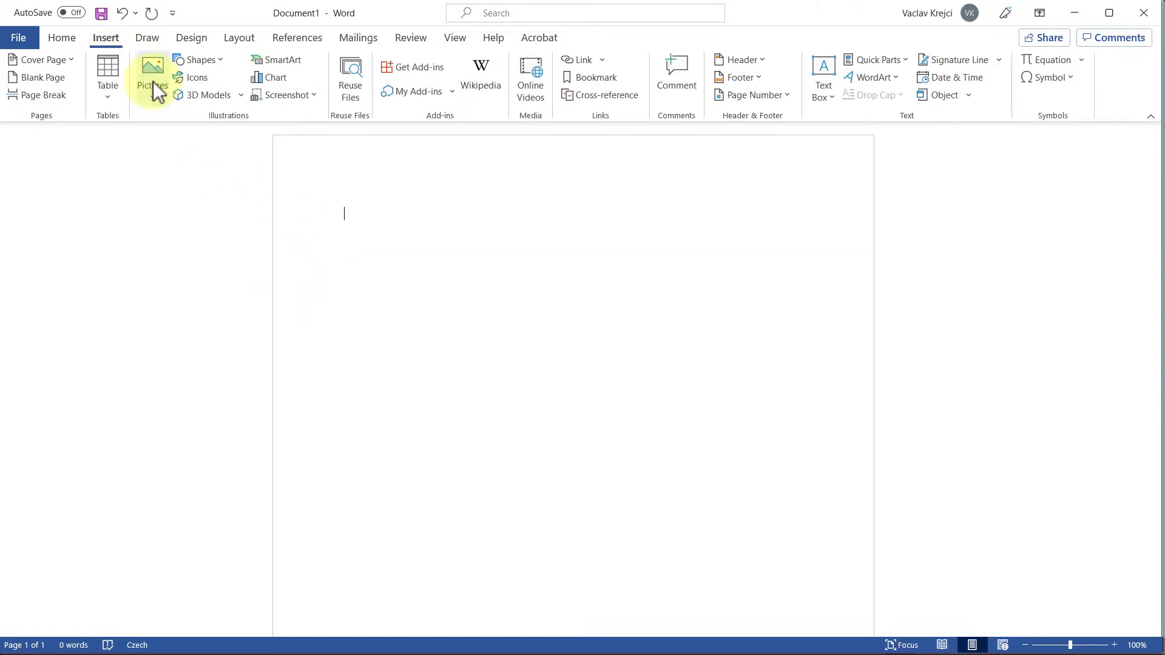
click(196, 61)
click(178, 204)
drag(385, 210, 584, 428)
Step: Fill the rectangle with justified lorem ipsum text, shift it right, then delete it
text(ffdfff)
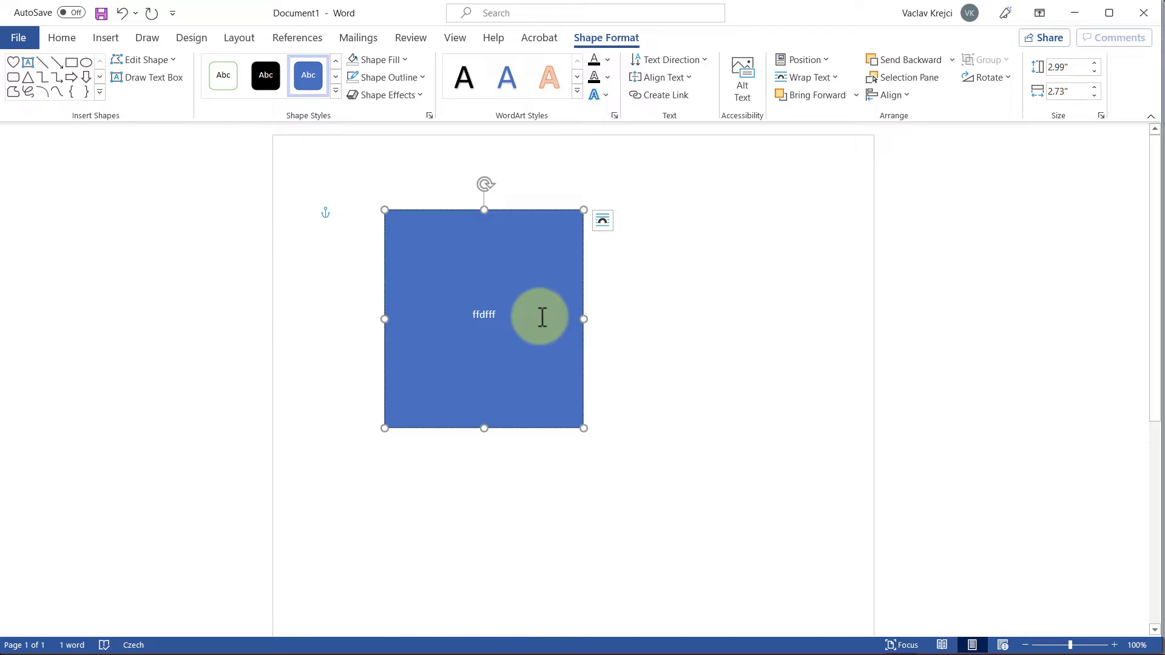
key(ctrl+v)
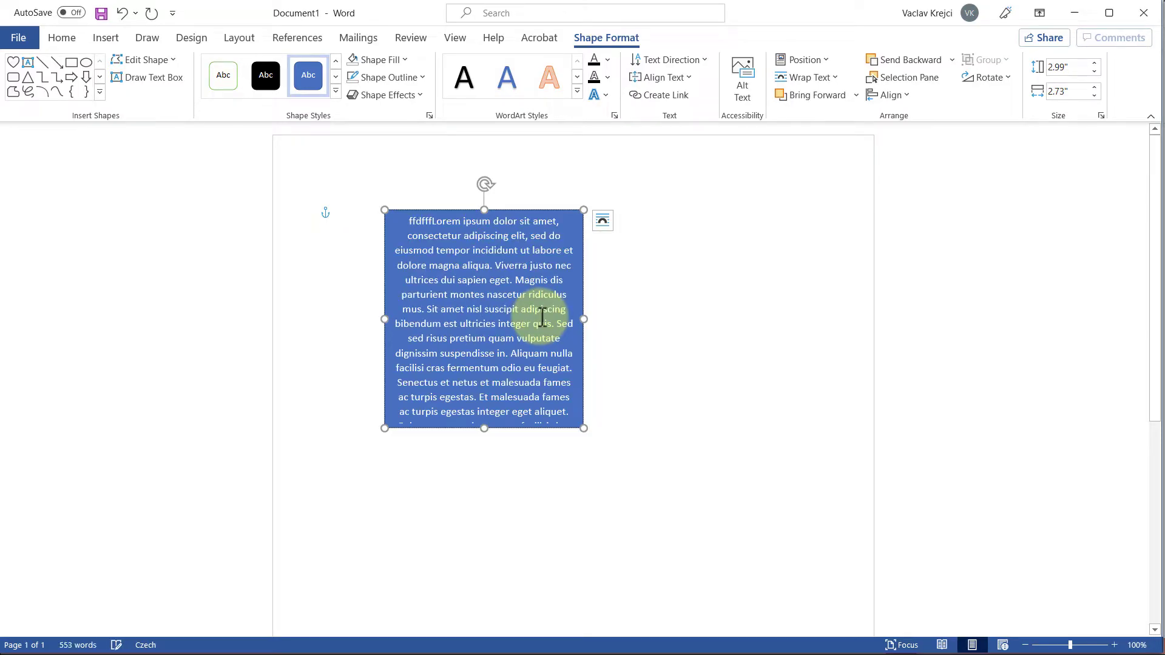
key(ctrl+a)
click(62, 38)
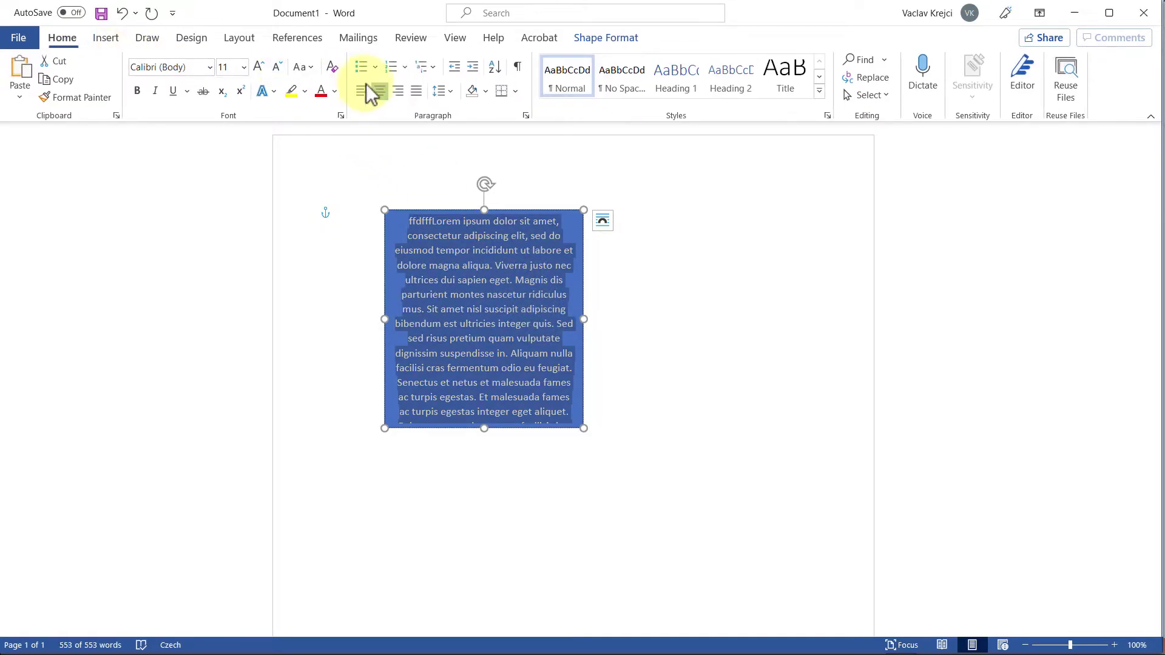
click(416, 91)
drag(442, 212, 469, 213)
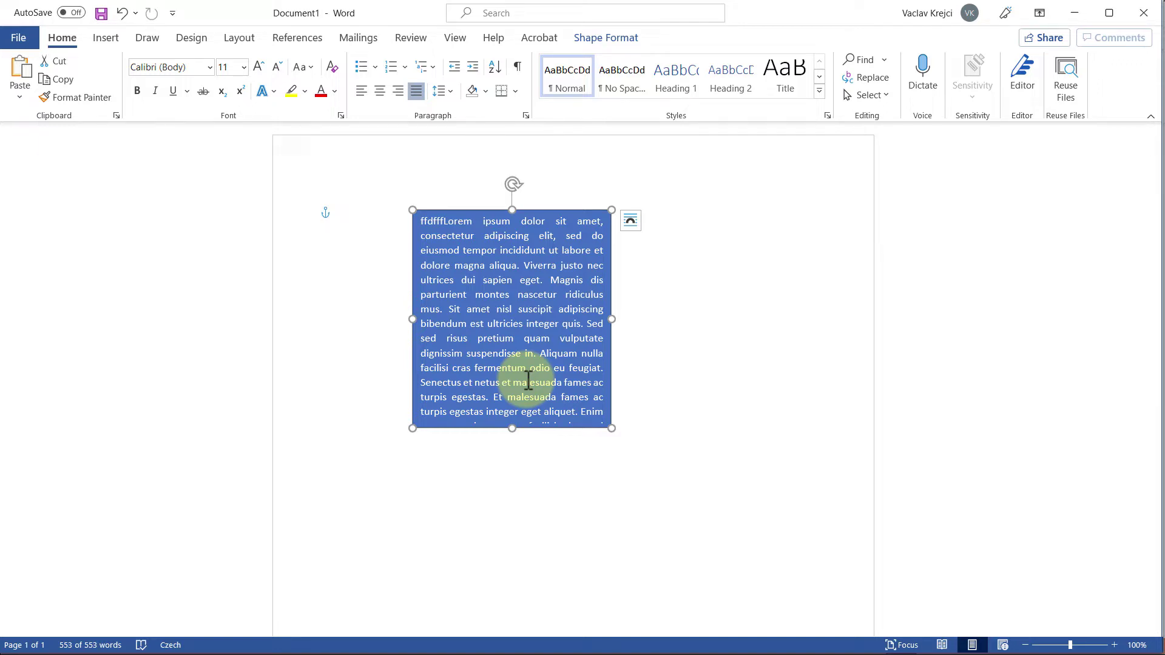
key(Delete)
click(104, 39)
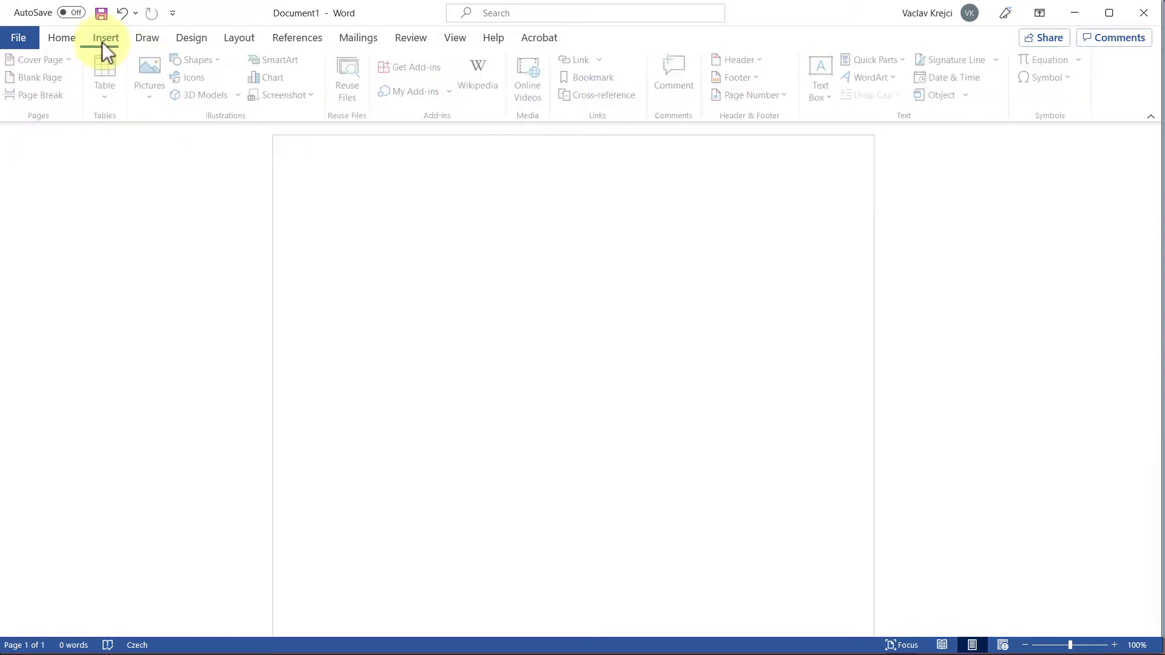
click(186, 60)
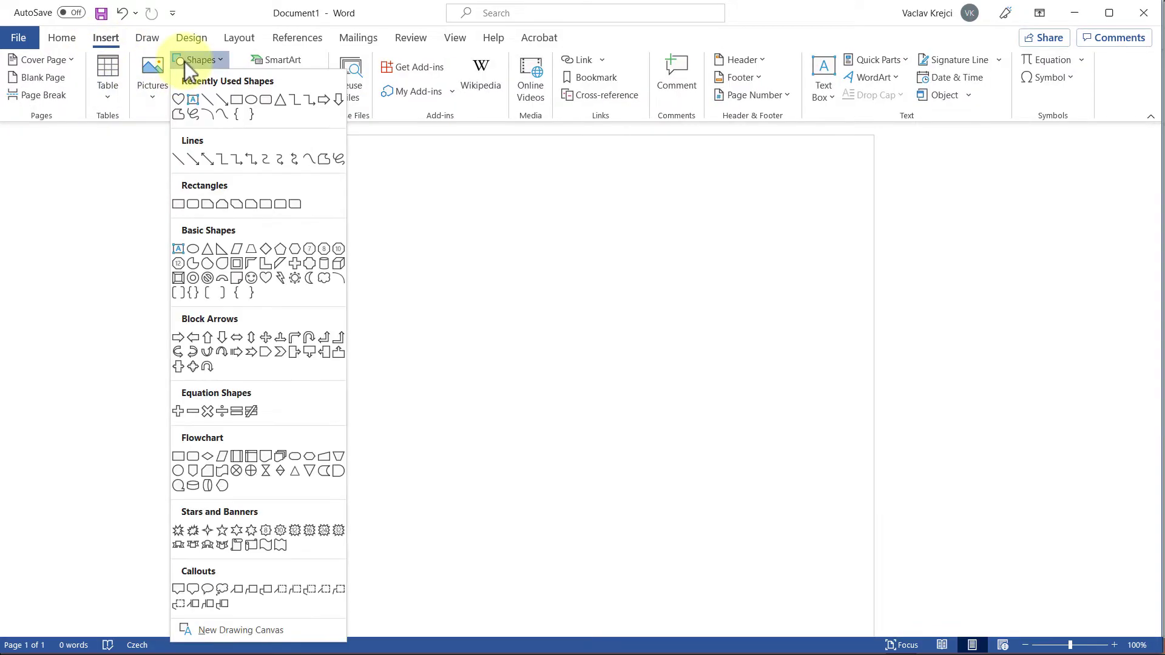
click(266, 280)
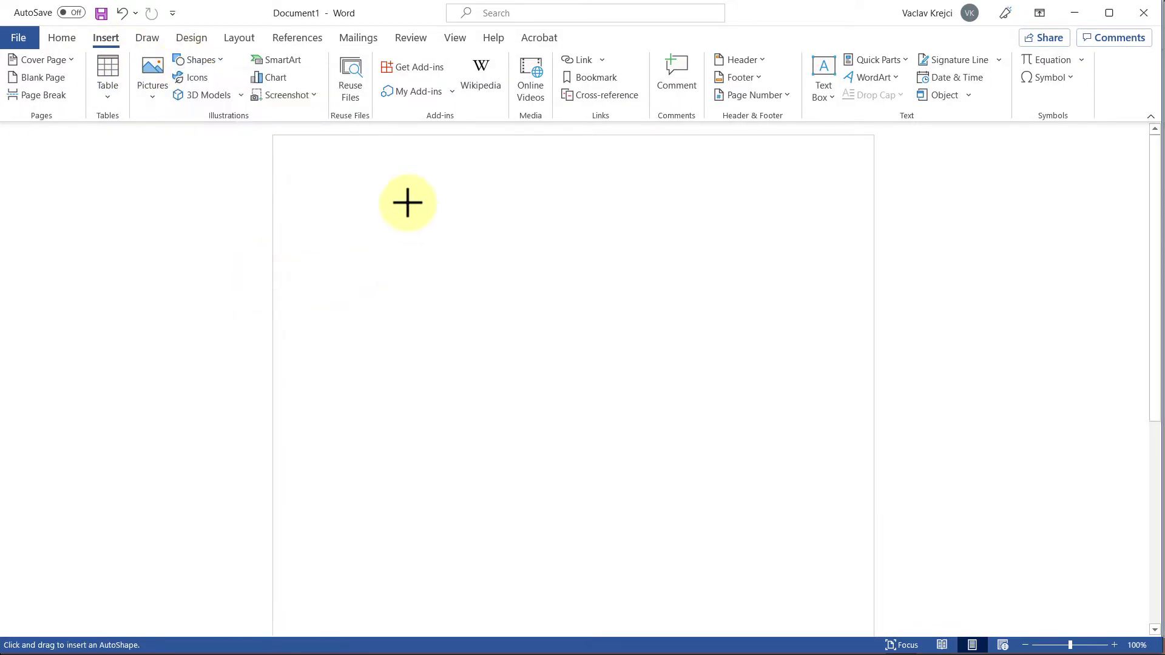
drag(357, 182, 702, 525)
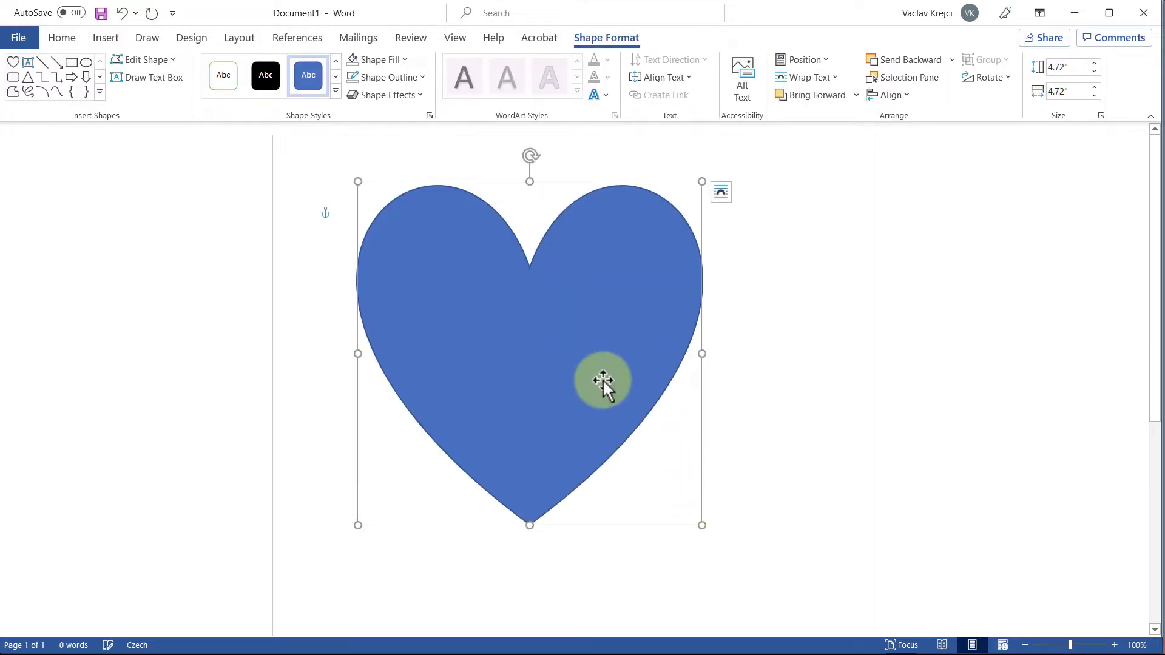
text(fffdf)
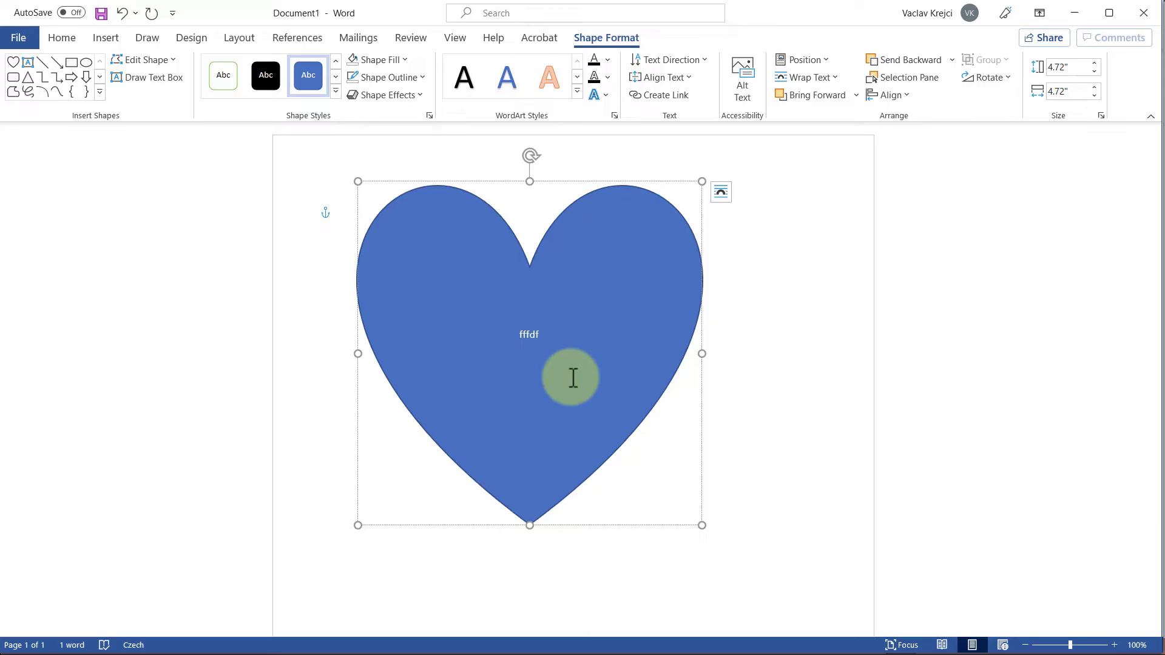
key(ctrl+v)
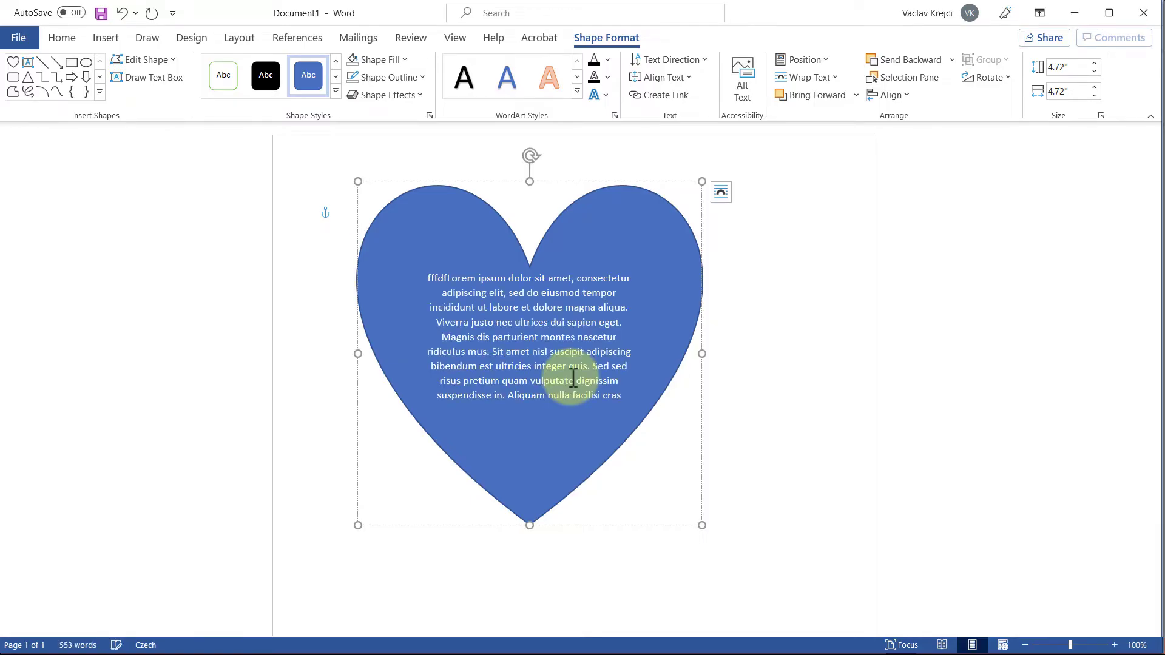
key(ctrl+a)
click(62, 38)
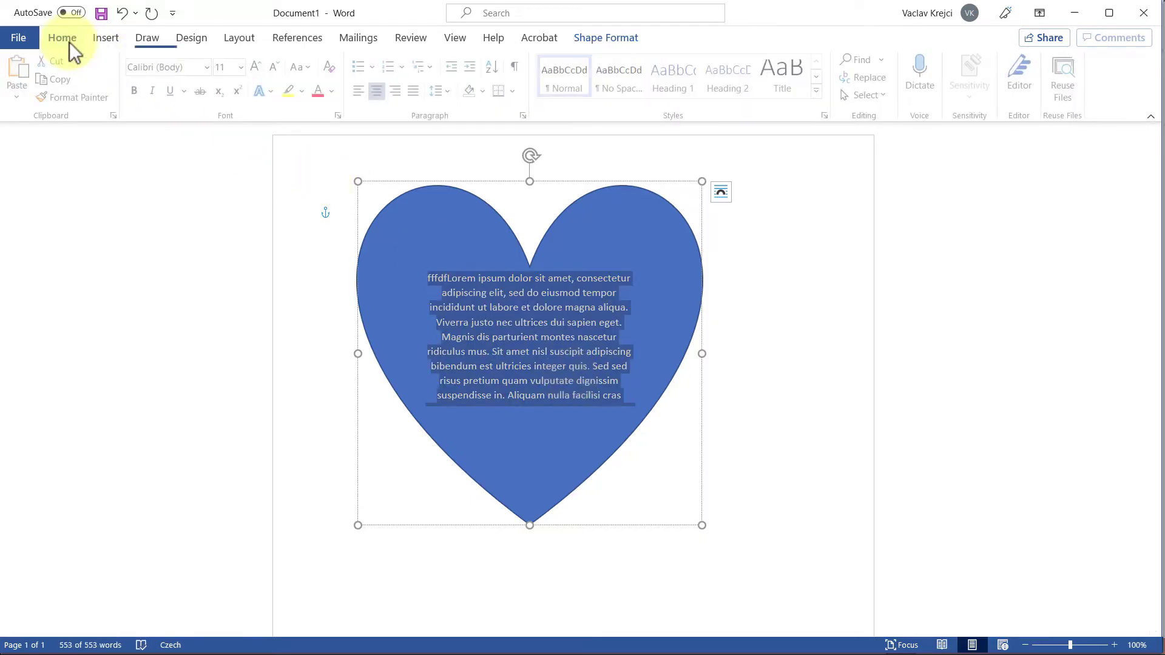
click(416, 90)
click(468, 195)
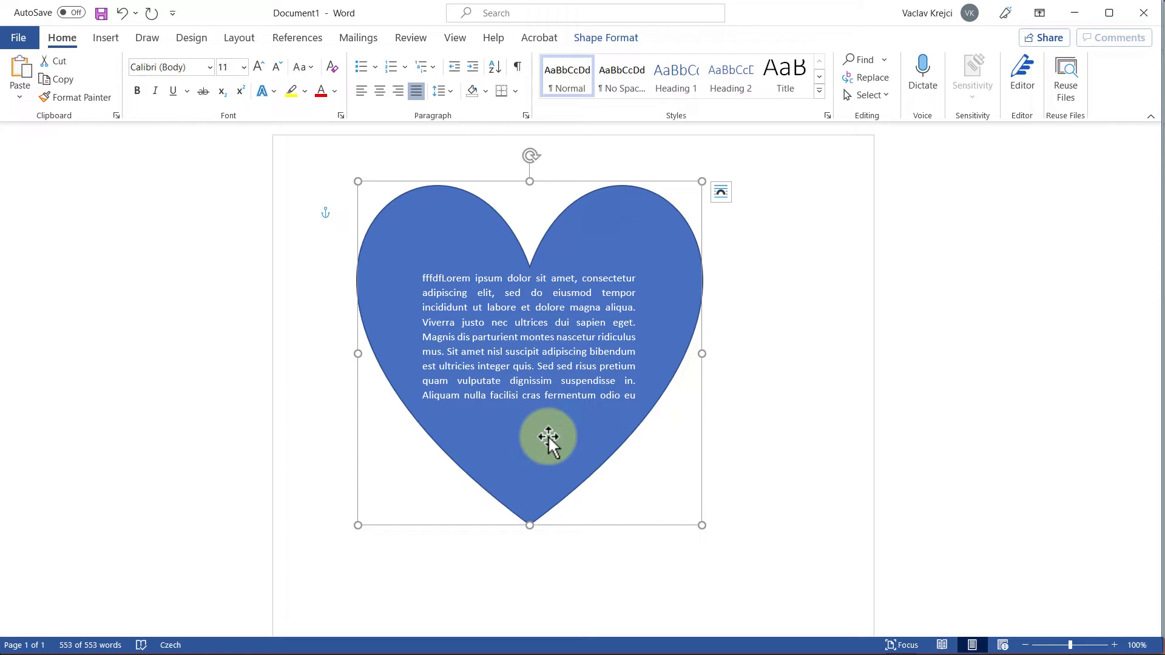
key(Delete)
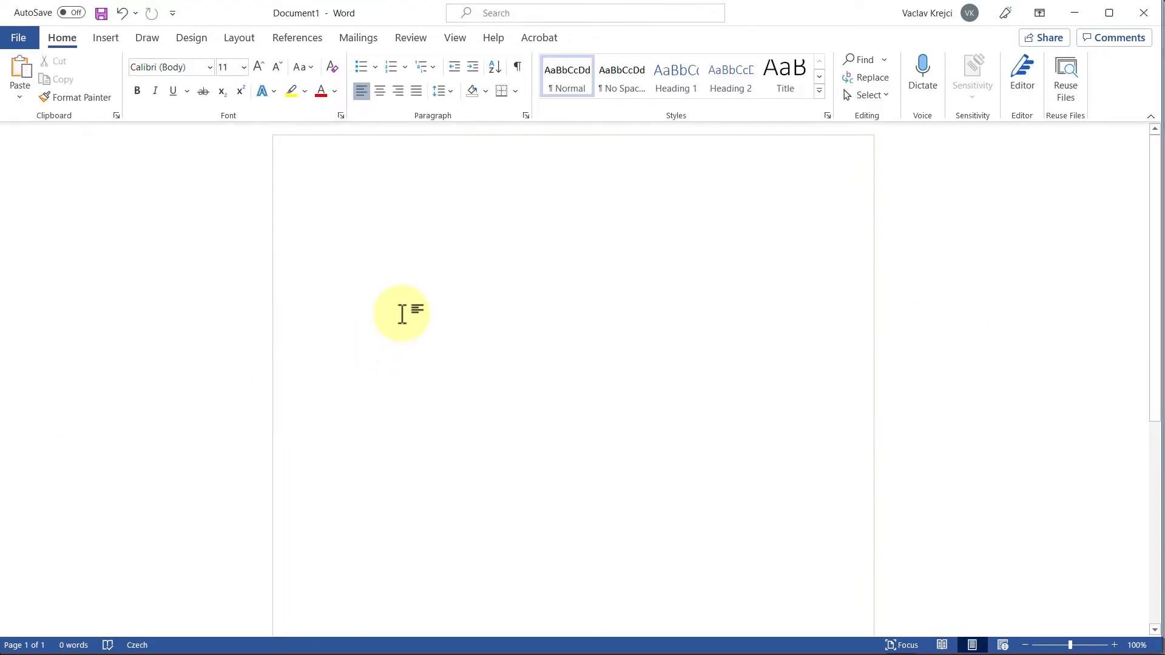
Step: Generate lorem ipsum text, turn off spelling and grammar checking, and justify it
key(ctrl+v)
key(ctrl+a)
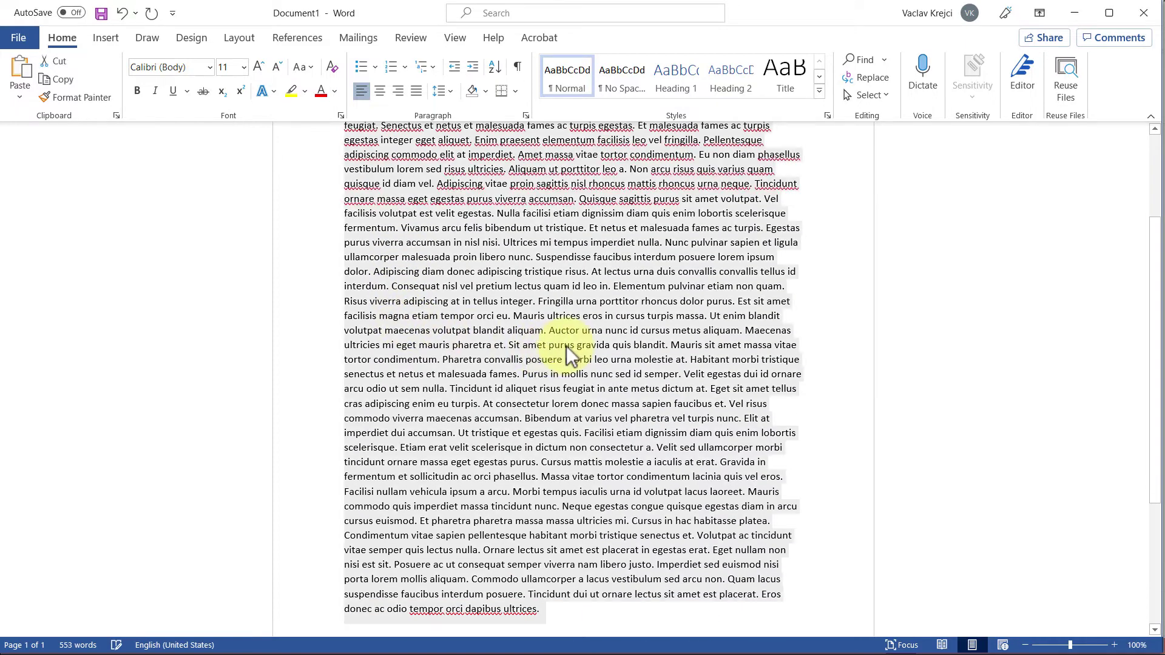
click(193, 645)
click(534, 378)
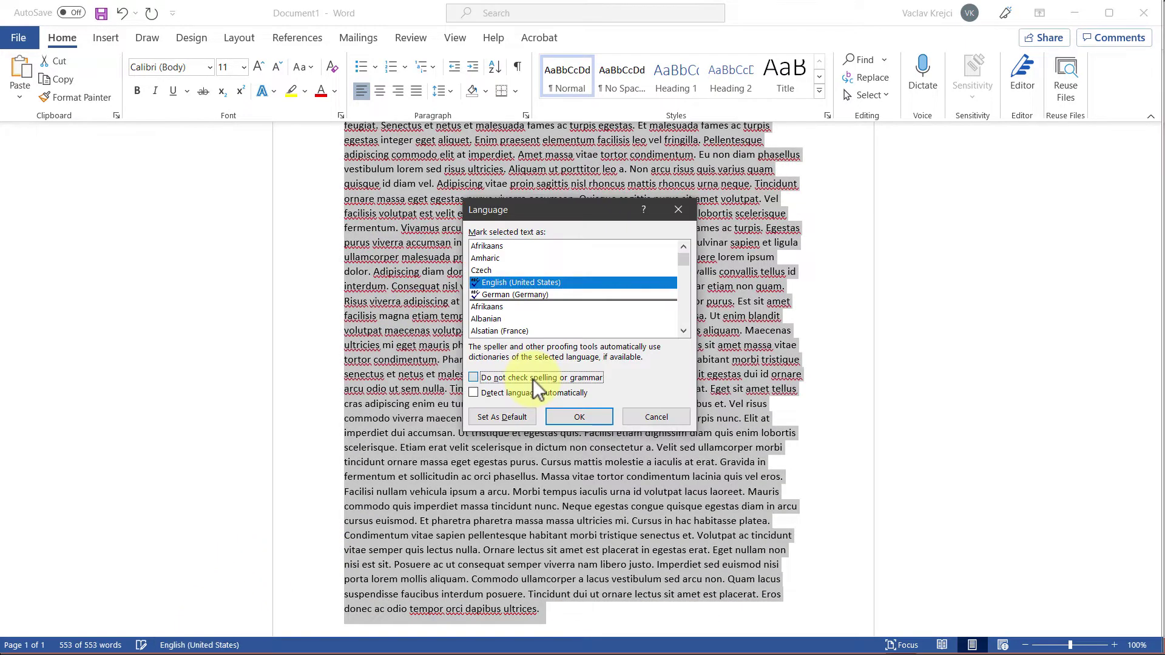
click(581, 422)
scroll(626, 294, up, 2)
click(416, 90)
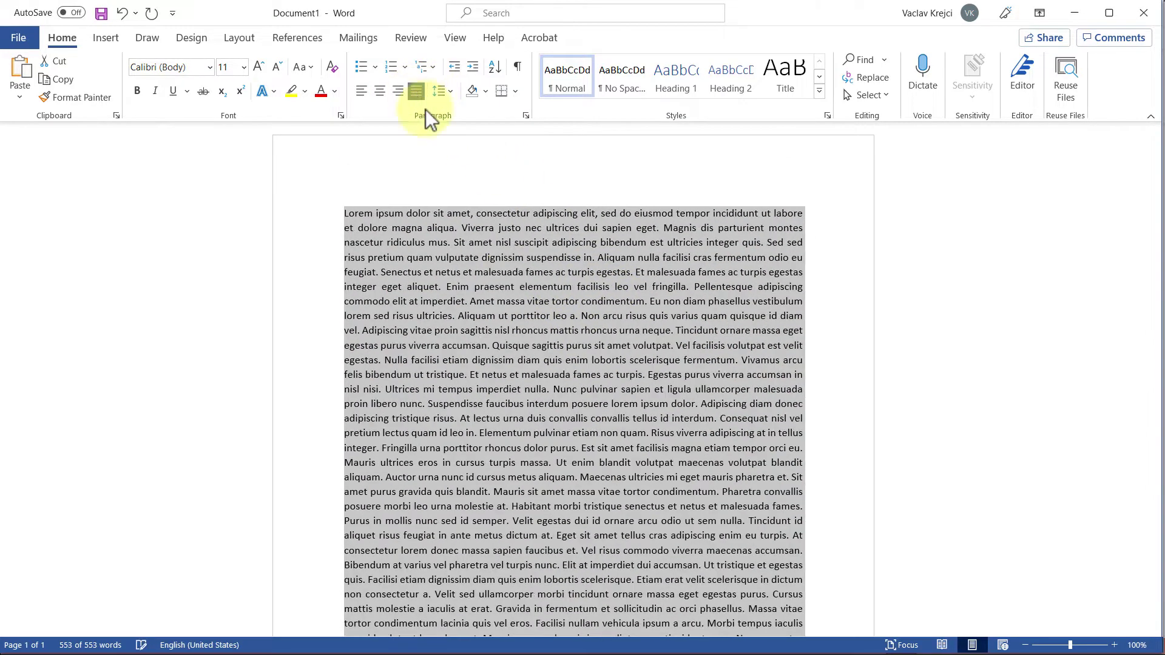
Step: Draw a heart over the text and set its wrapping to Through
click(107, 39)
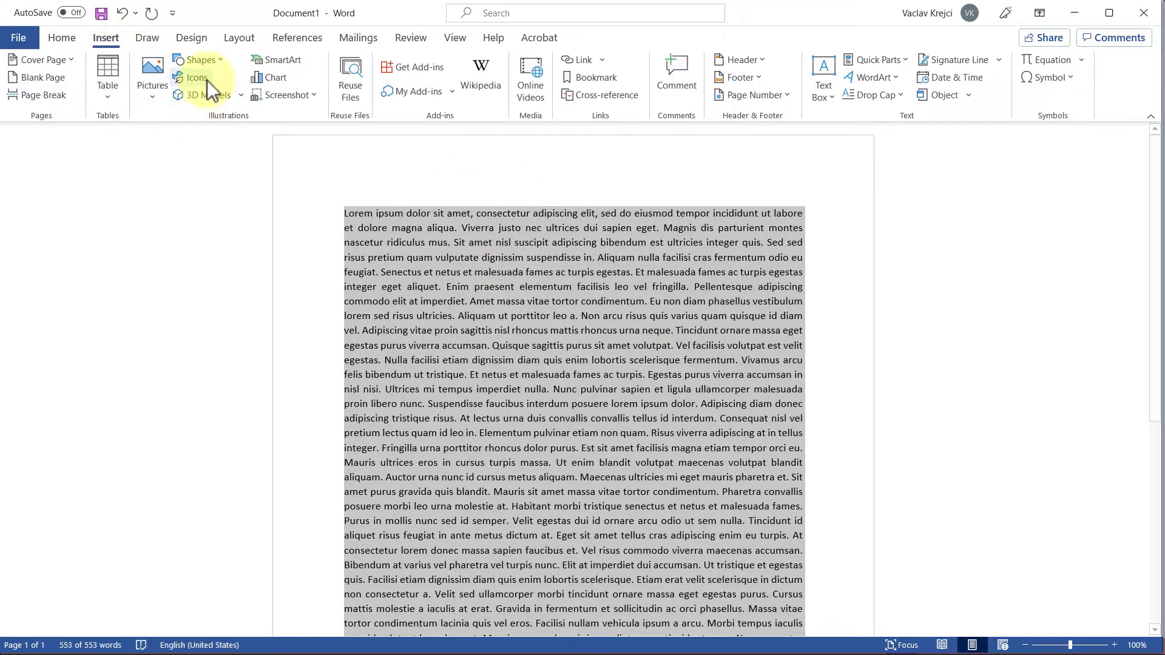
click(204, 64)
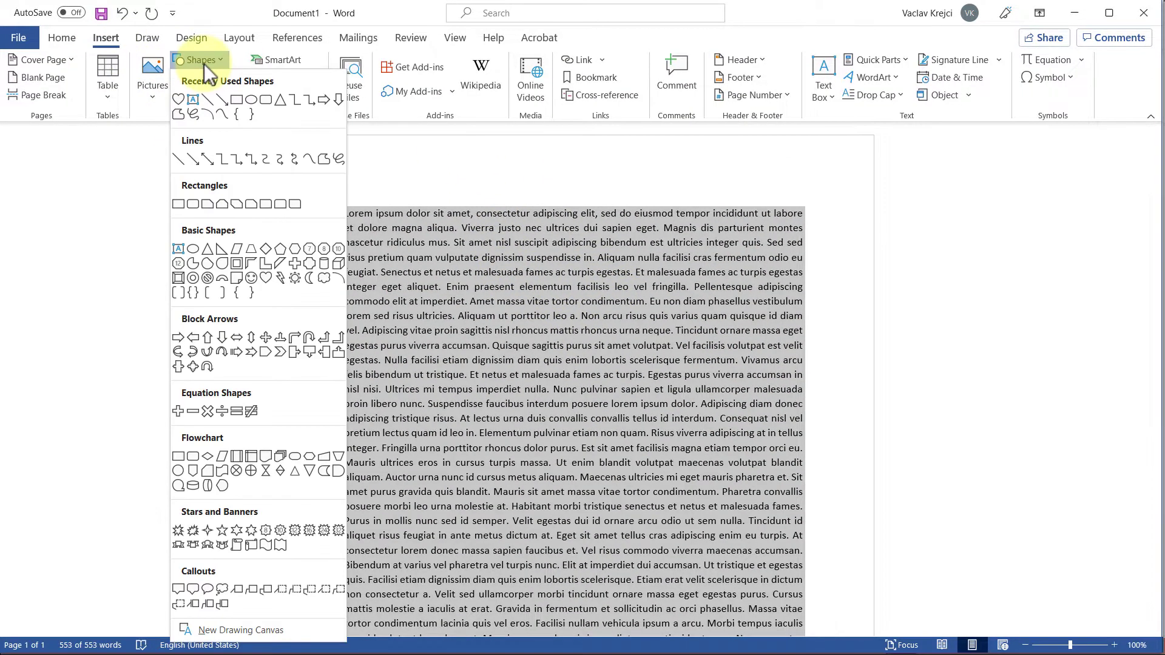
click(262, 286)
drag(429, 239, 676, 486)
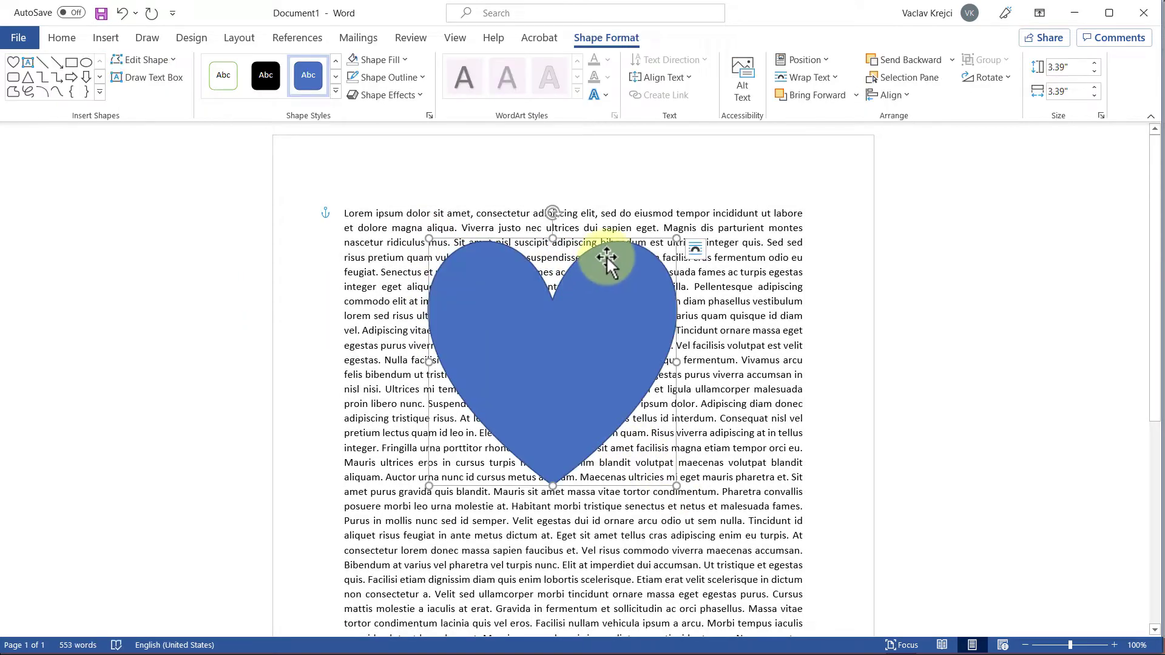
right_click(606, 257)
mouse_move(671, 545)
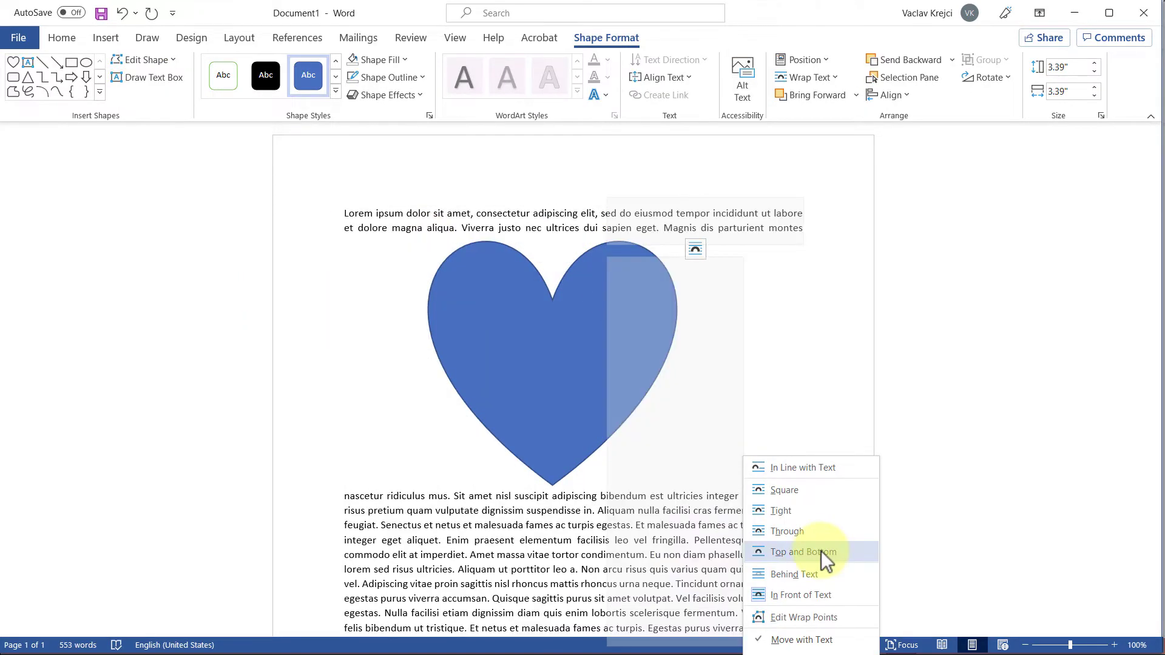
click(811, 534)
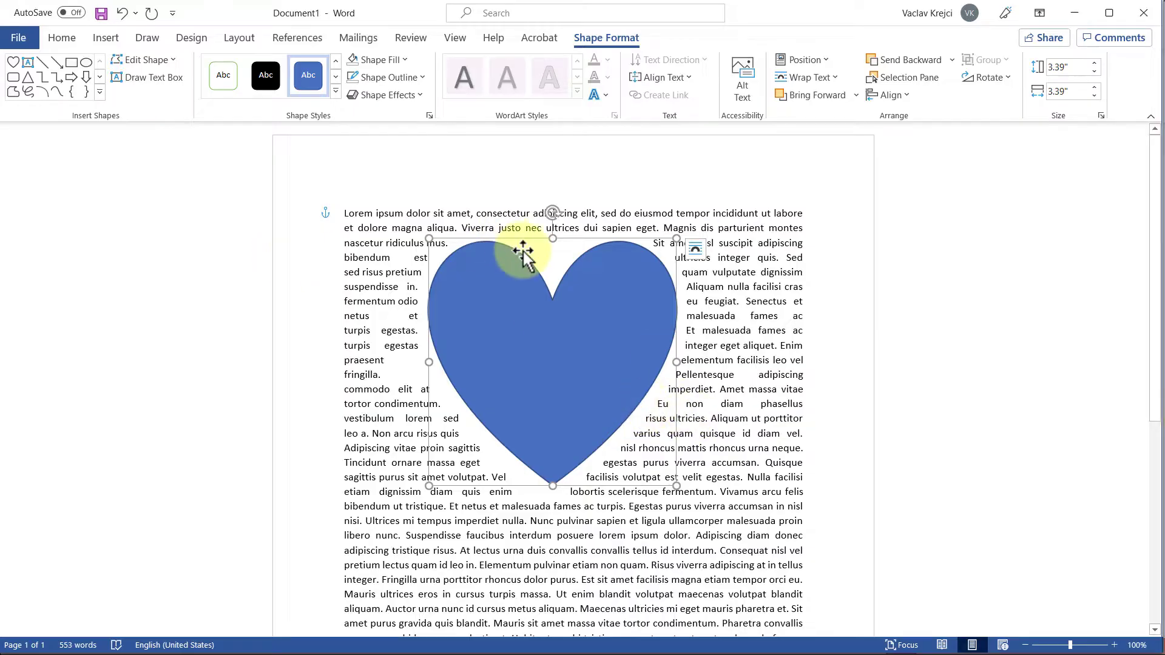
Step: Edit the heart's wrap points, pulling the top point into the notch and adding upper-left and upper-right points
right_click(617, 249)
click(697, 546)
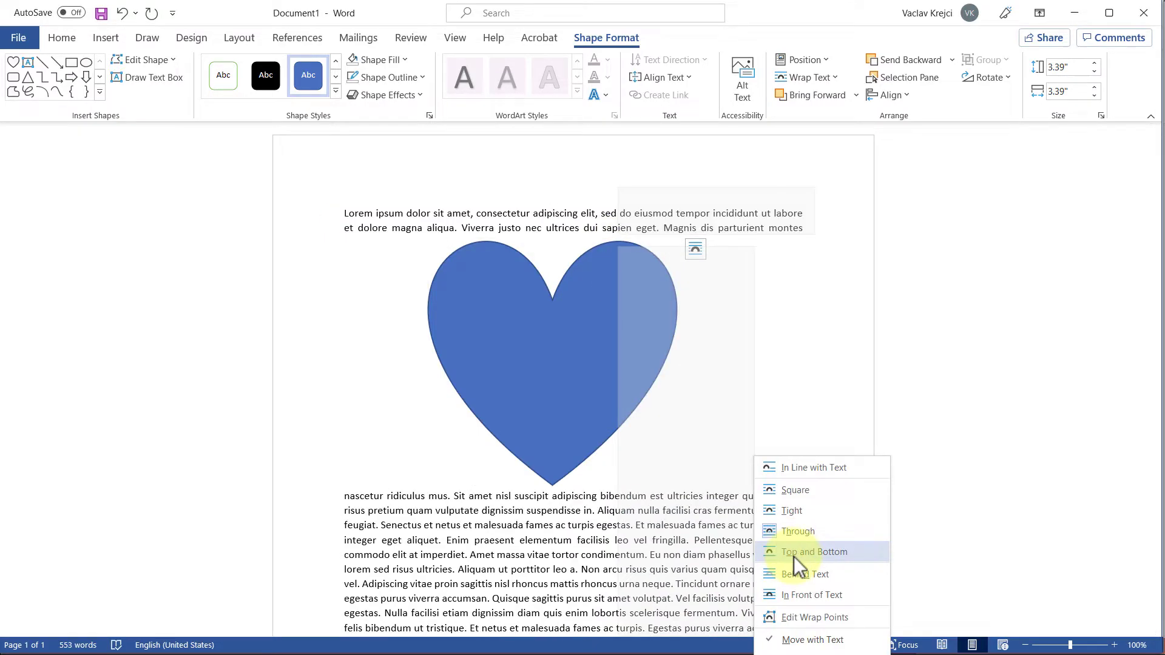
click(801, 623)
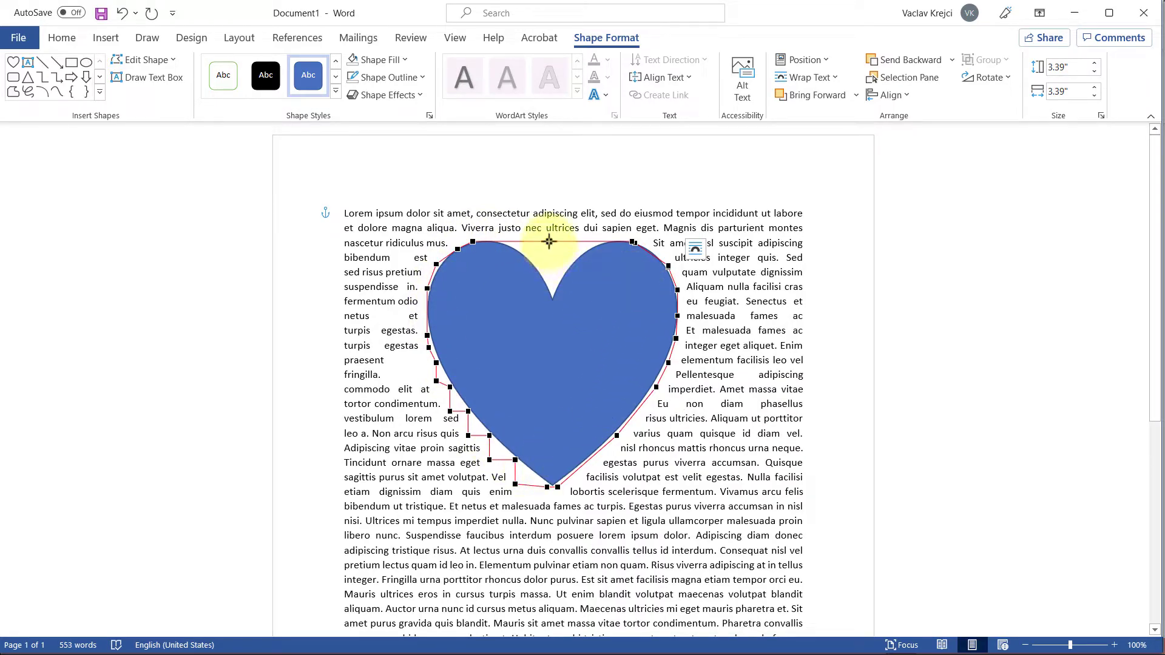
drag(549, 242, 551, 293)
mouse_move(523, 275)
mouse_down()
mouse_move(518, 257)
mouse_move(510, 262)
mouse_move(528, 255)
mouse_up()
mouse_move(578, 274)
mouse_down()
mouse_move(597, 262)
mouse_move(582, 257)
mouse_up()
click(637, 318)
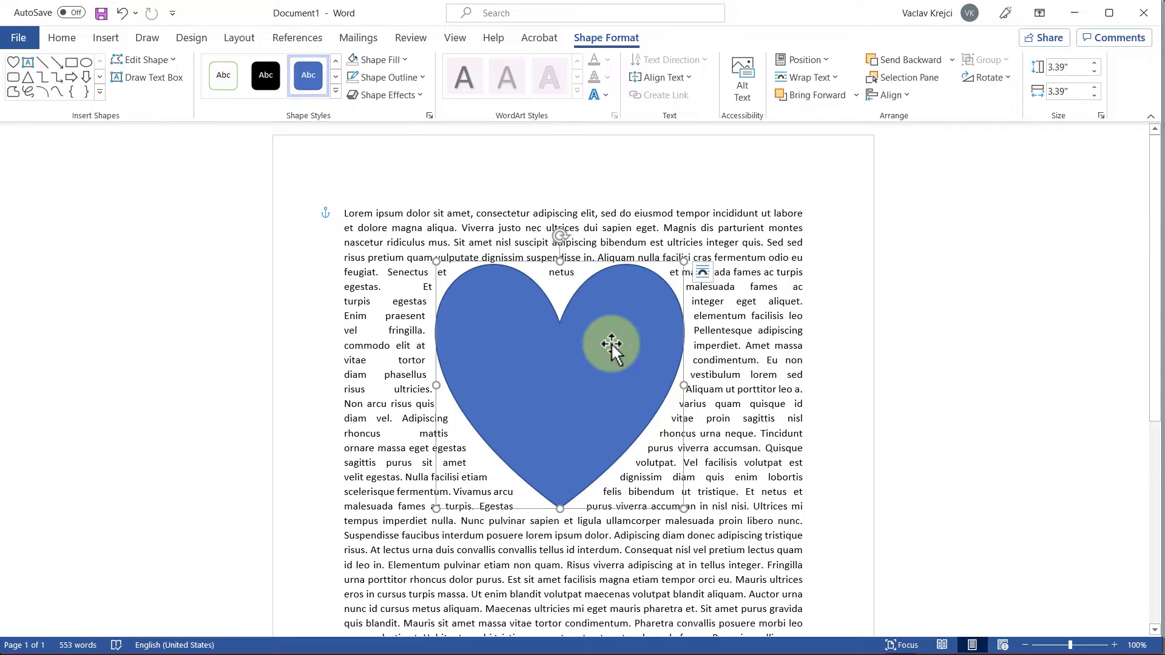
Step: Delete the heart from the Word page and draw a heart in the PowerPoint slide centre
key(Delete)
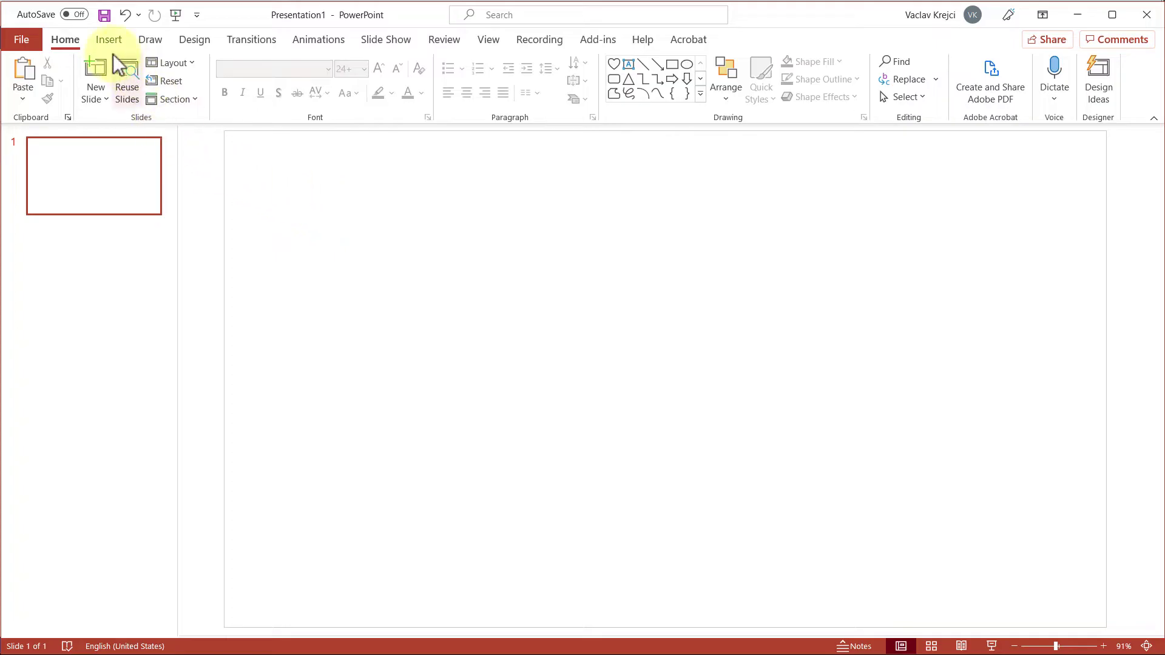
click(108, 40)
click(273, 78)
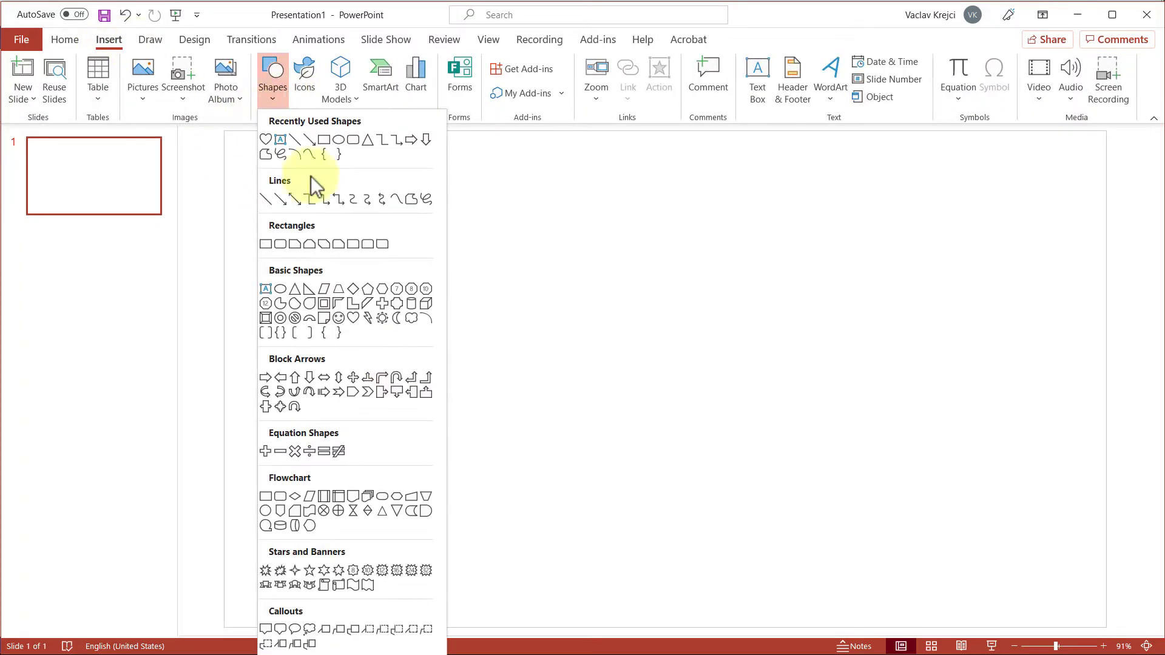
click(354, 318)
drag(419, 230, 669, 455)
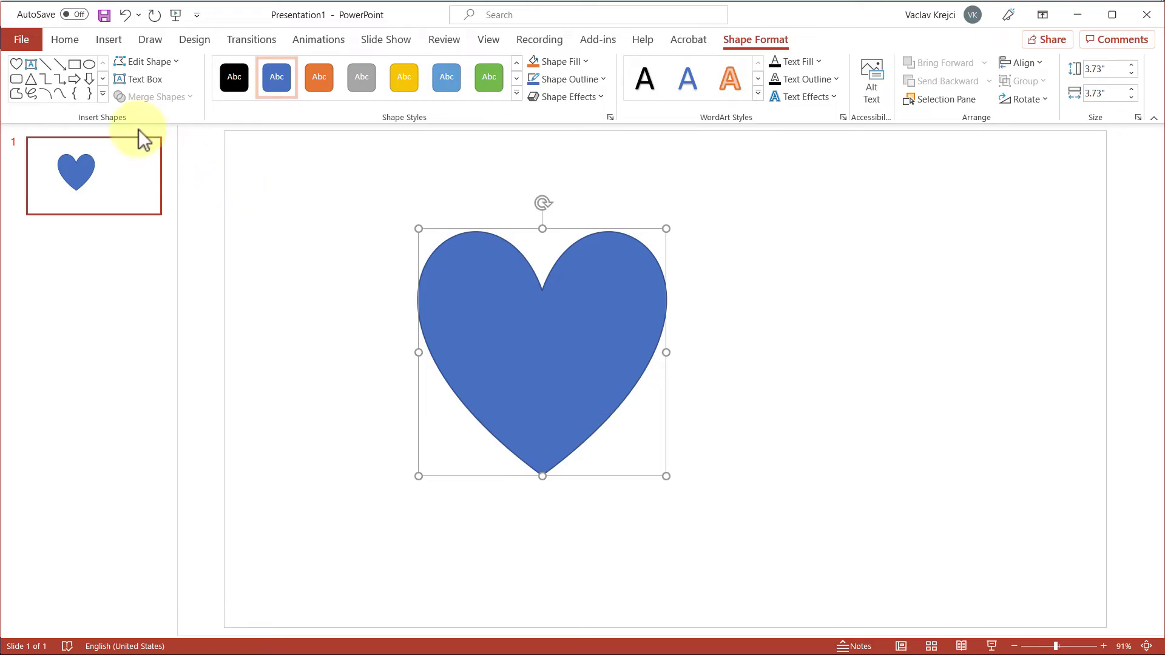
Step: Draw a rectangle over the heart's left half and subtract the teardrop from it
click(74, 64)
drag(326, 159, 543, 567)
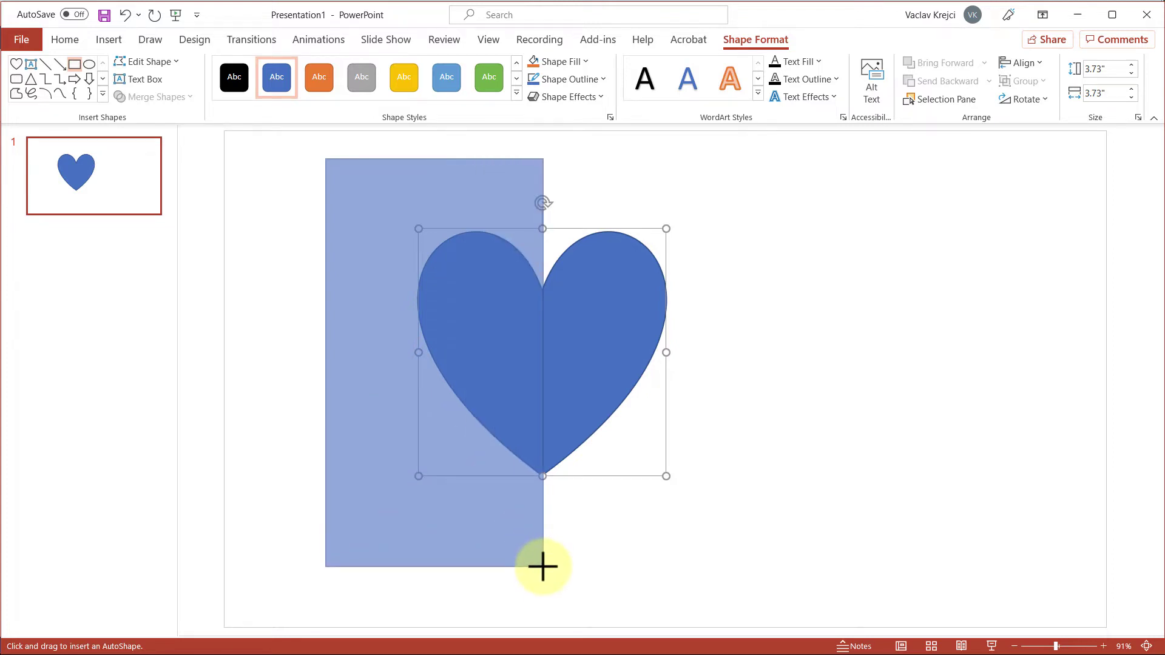
drag(543, 566, 544, 567)
click(578, 173)
click(398, 187)
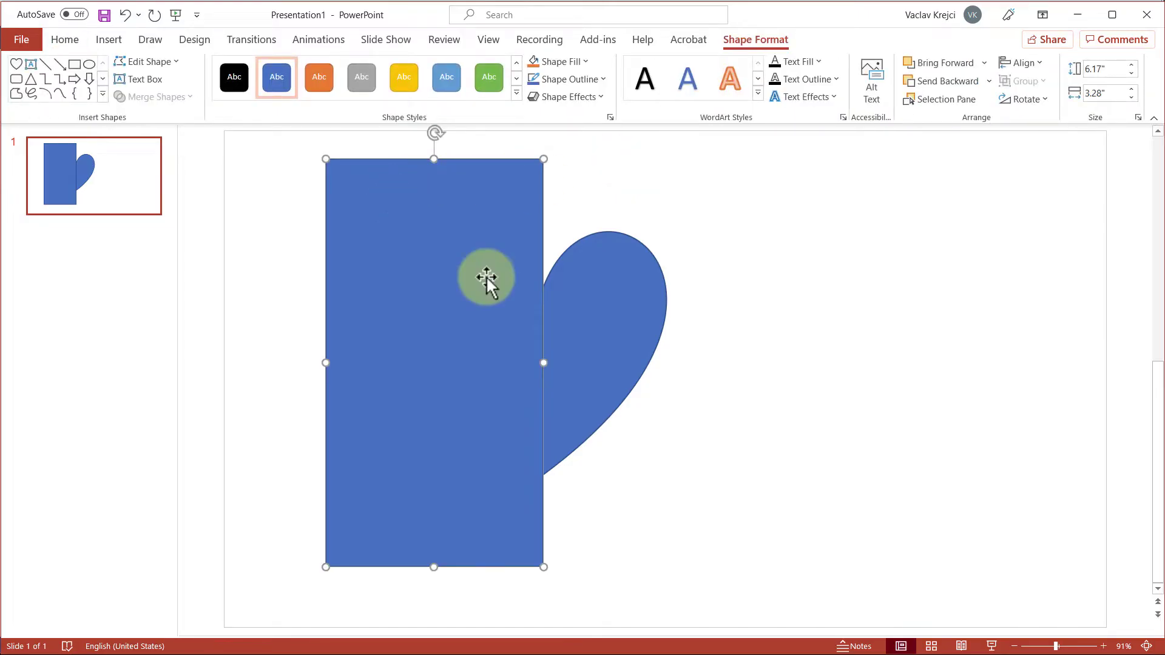
shift+click(607, 291)
click(169, 97)
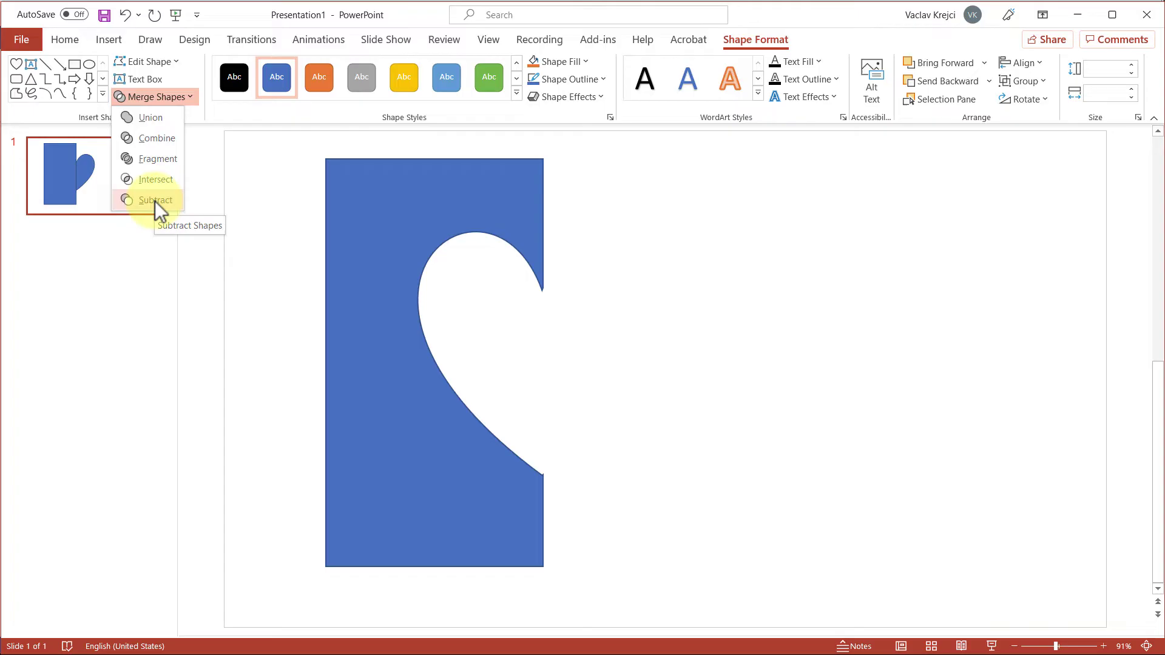
click(155, 201)
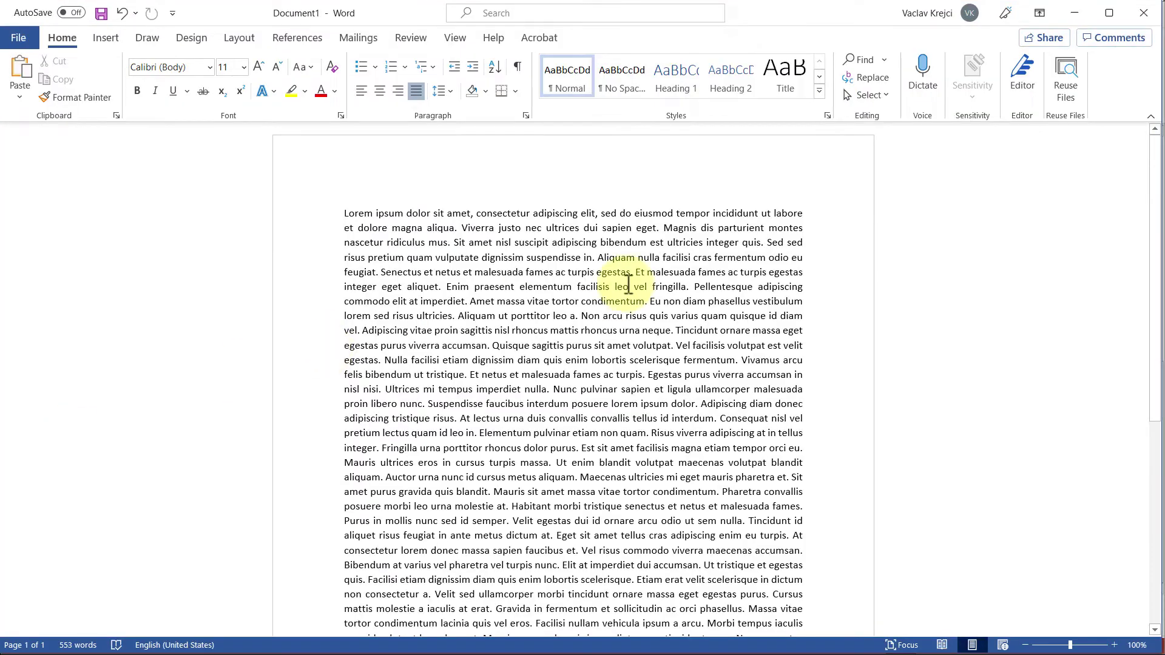
Step: Paste the merged shape into Word, set its wrapping to Through, and shift it right
key(ctrl+v)
right_click(527, 218)
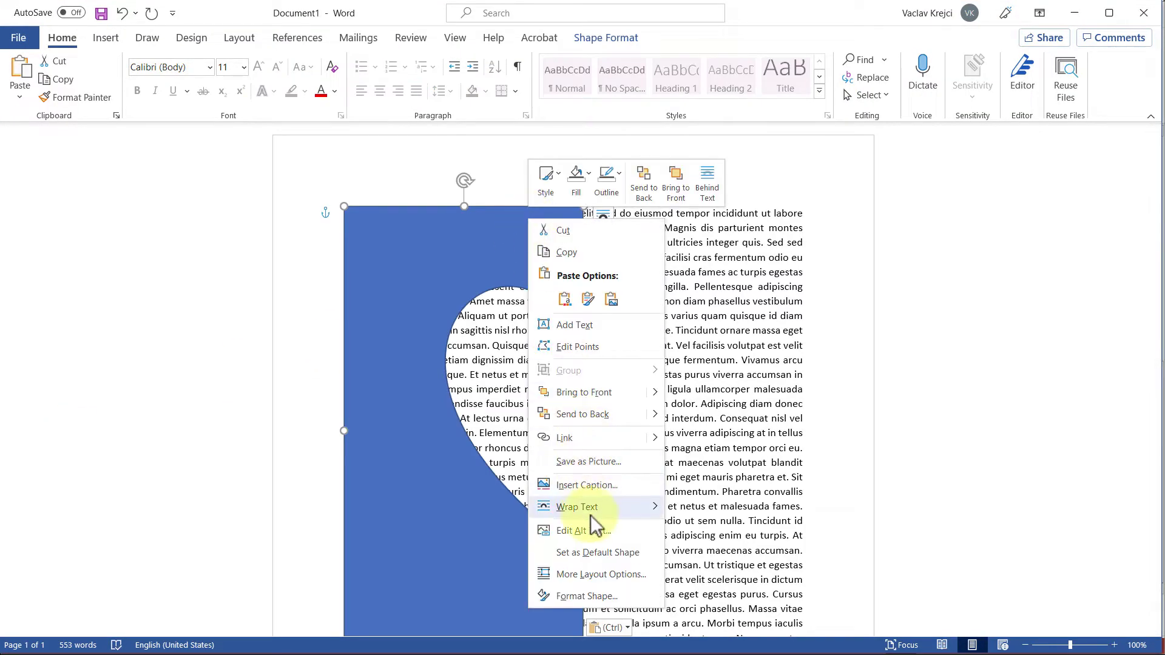
mouse_move(589, 509)
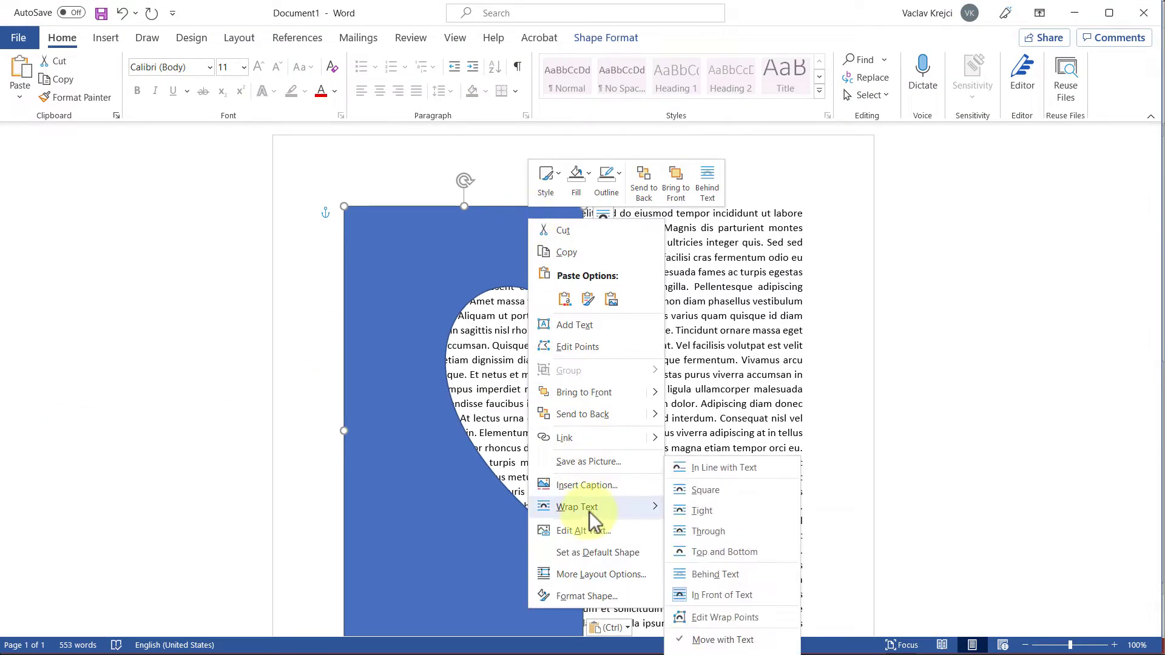
click(730, 534)
key(Left)
key(Left)
key(Left)
key(Left)
key(Left)
key(Left)
key(Left)
drag(404, 189, 424, 188)
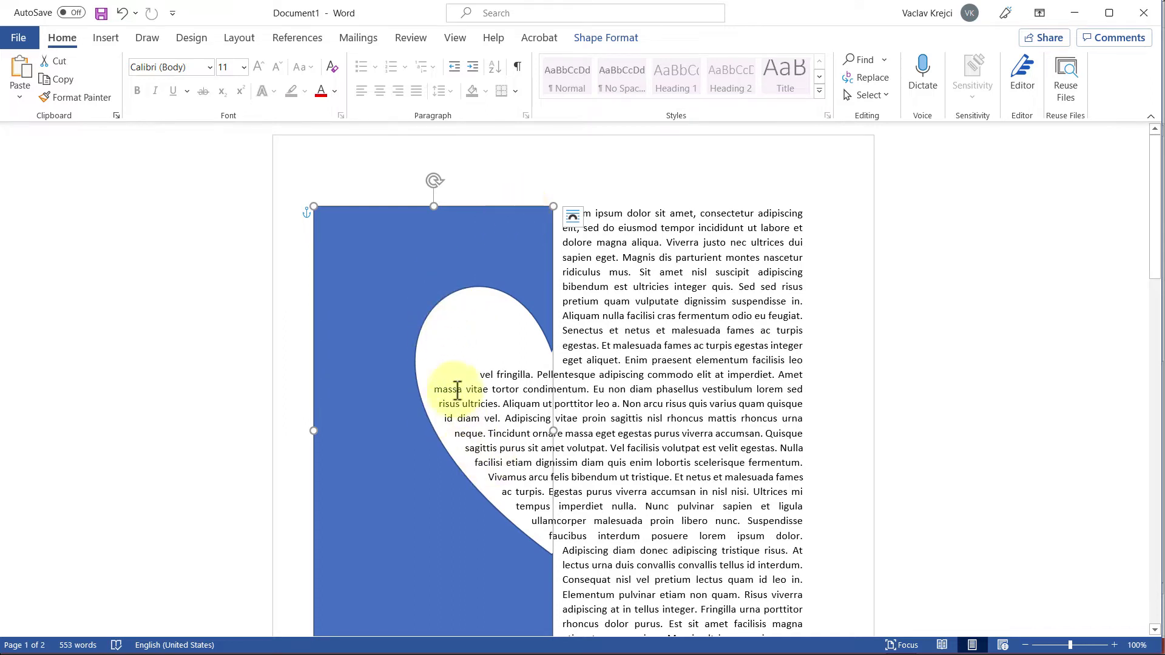
Step: Edit the shape's wrap points so the text fills the half-heart cutout
right_click(529, 214)
mouse_move(620, 511)
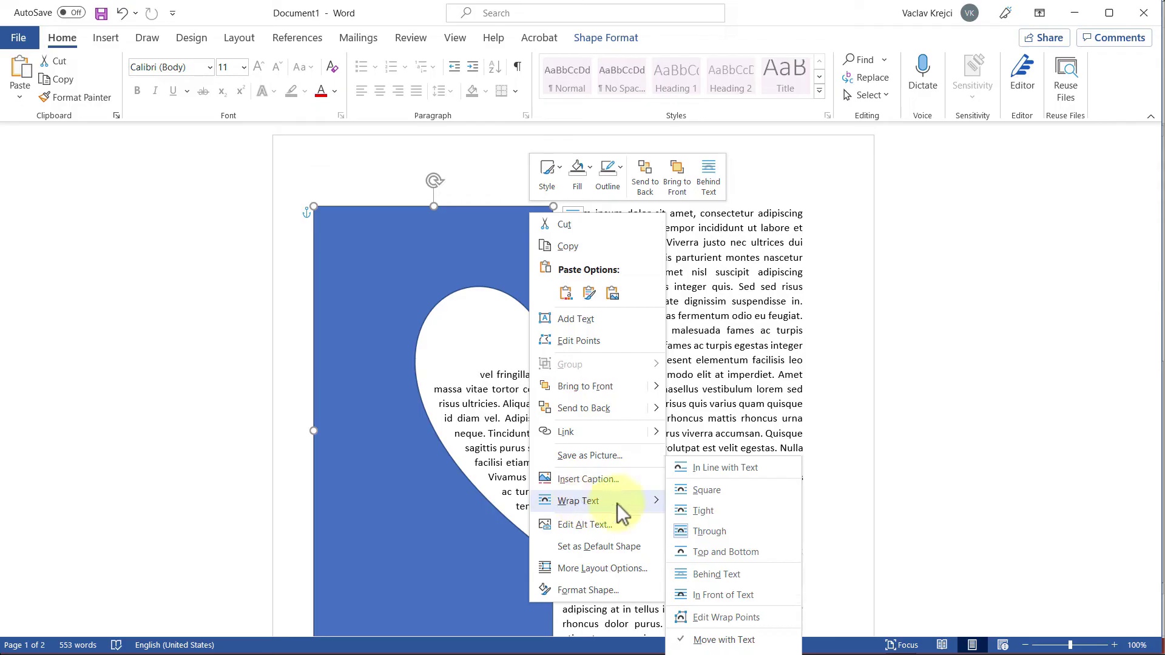
click(722, 617)
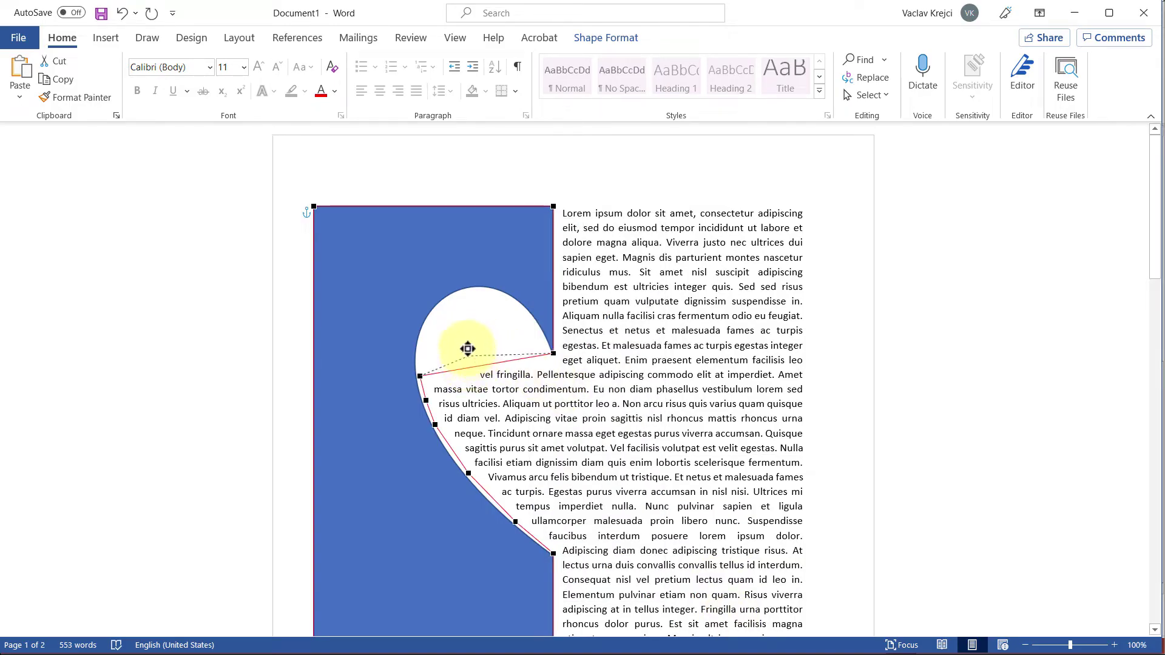
drag(468, 349, 524, 308)
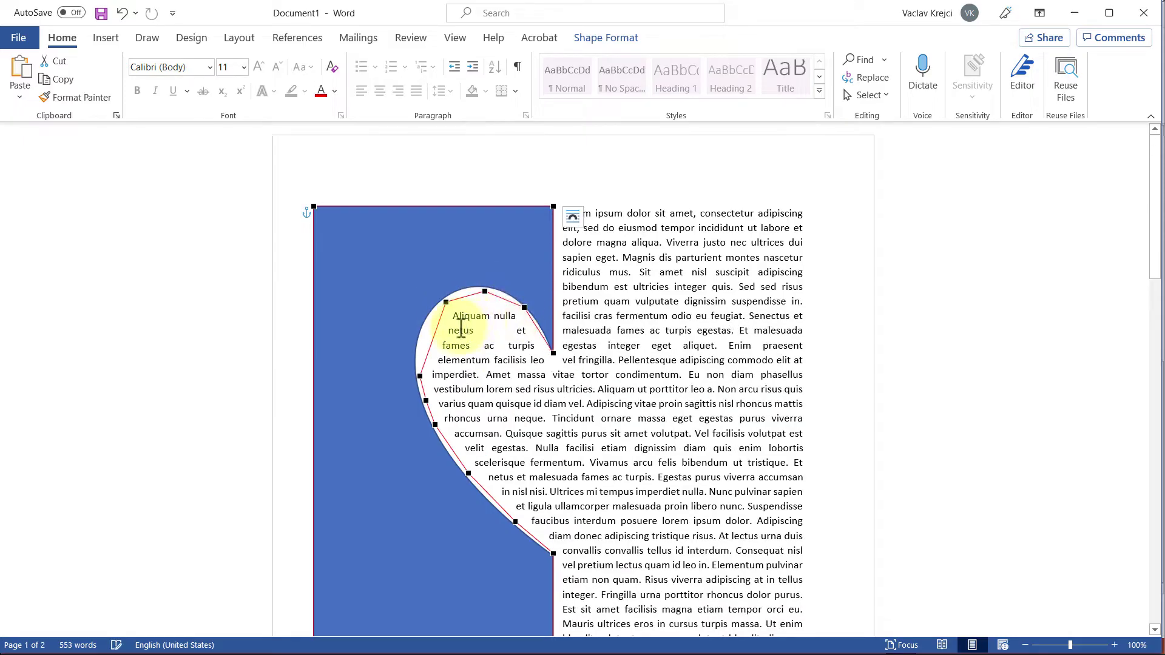
click(419, 252)
mouse_move(421, 222)
mouse_down()
mouse_move(603, 325)
mouse_move(426, 145)
mouse_move(432, 201)
mouse_move(415, 238)
mouse_up()
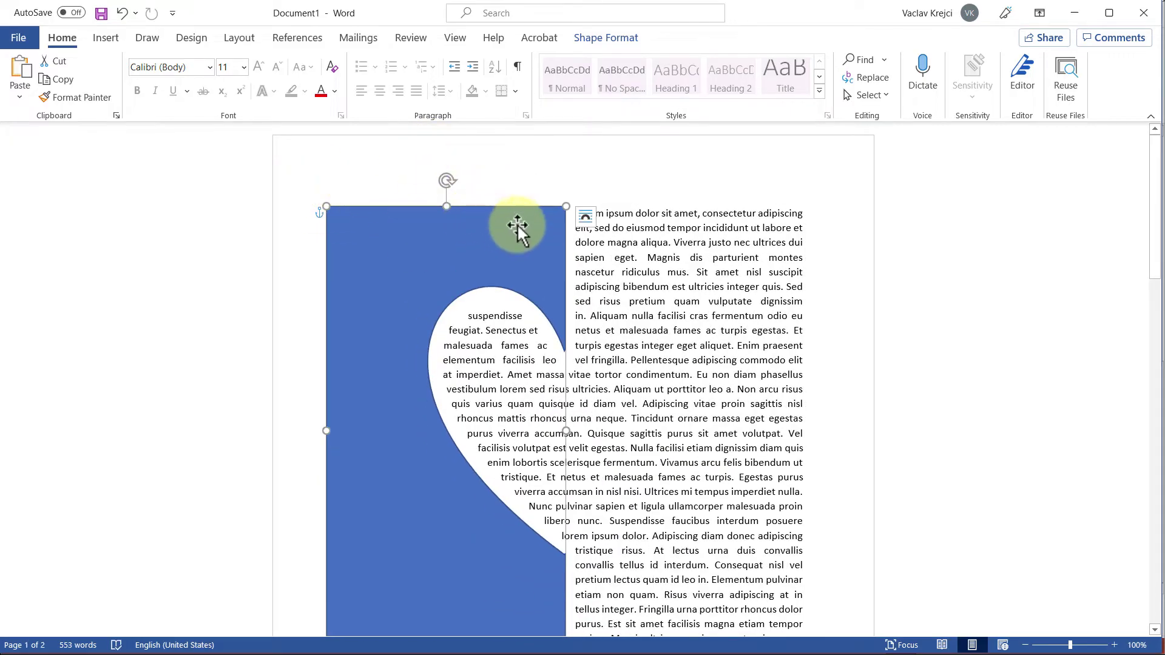
Step: Turn off Move object with text, then position the shape top-left and enlarge it
right_click(532, 214)
click(587, 573)
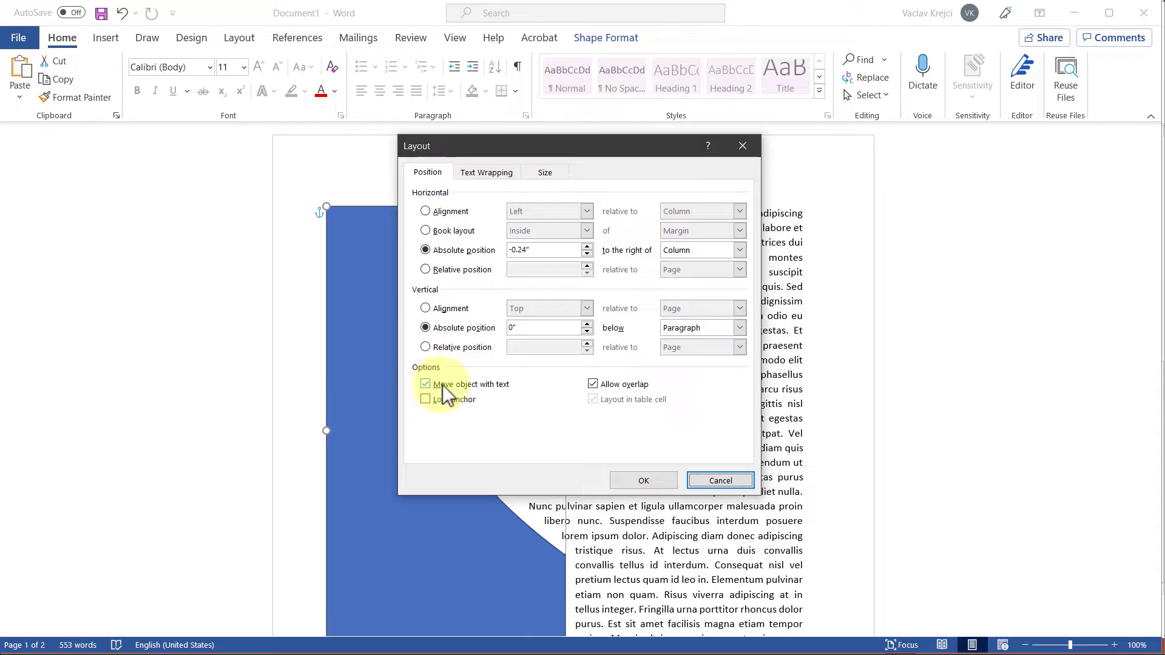
click(486, 385)
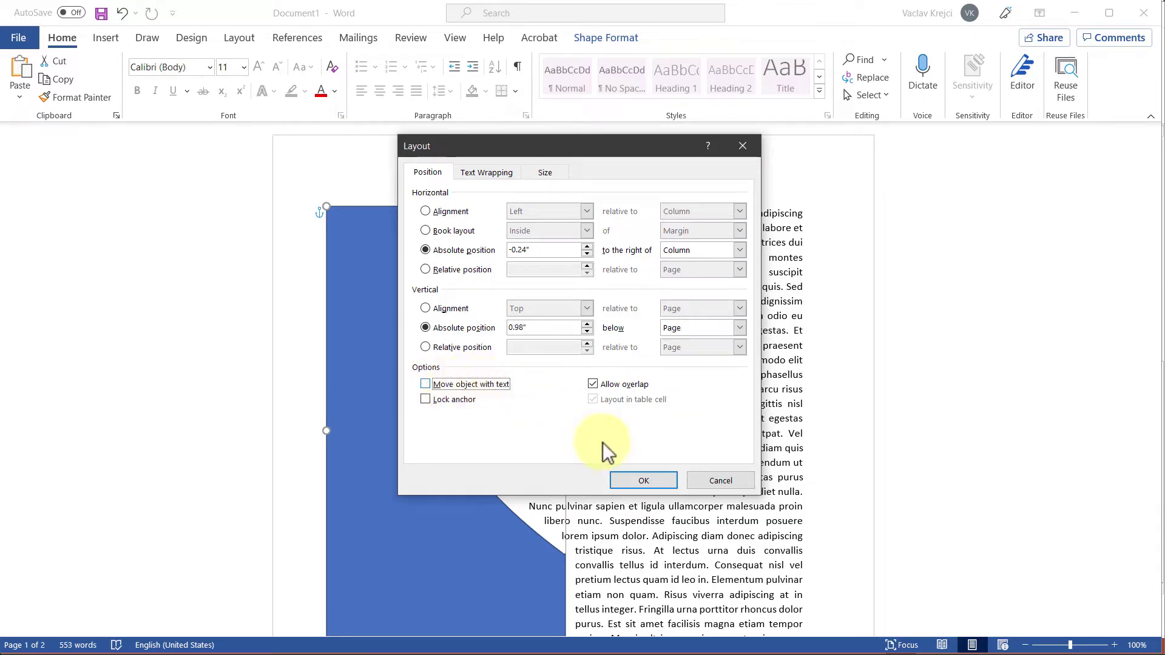
click(634, 484)
drag(433, 278, 352, 198)
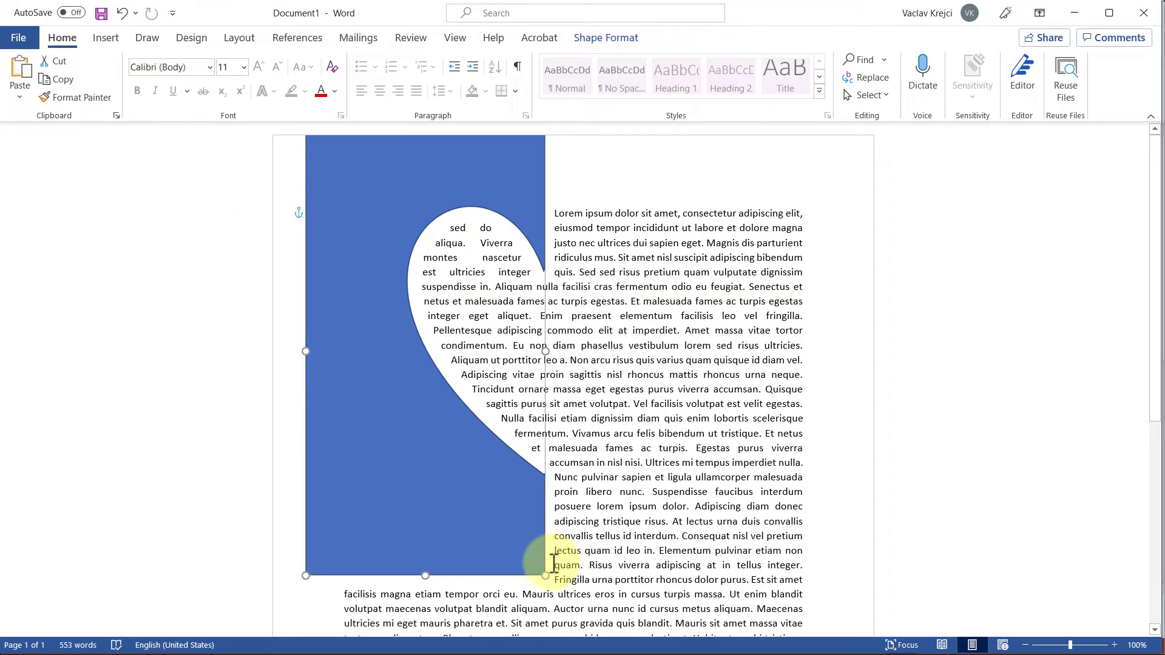
drag(546, 575, 616, 625)
drag(385, 322, 345, 317)
Step: Flip the copied half horizontally and place it beside the first to complete the heart
click(604, 39)
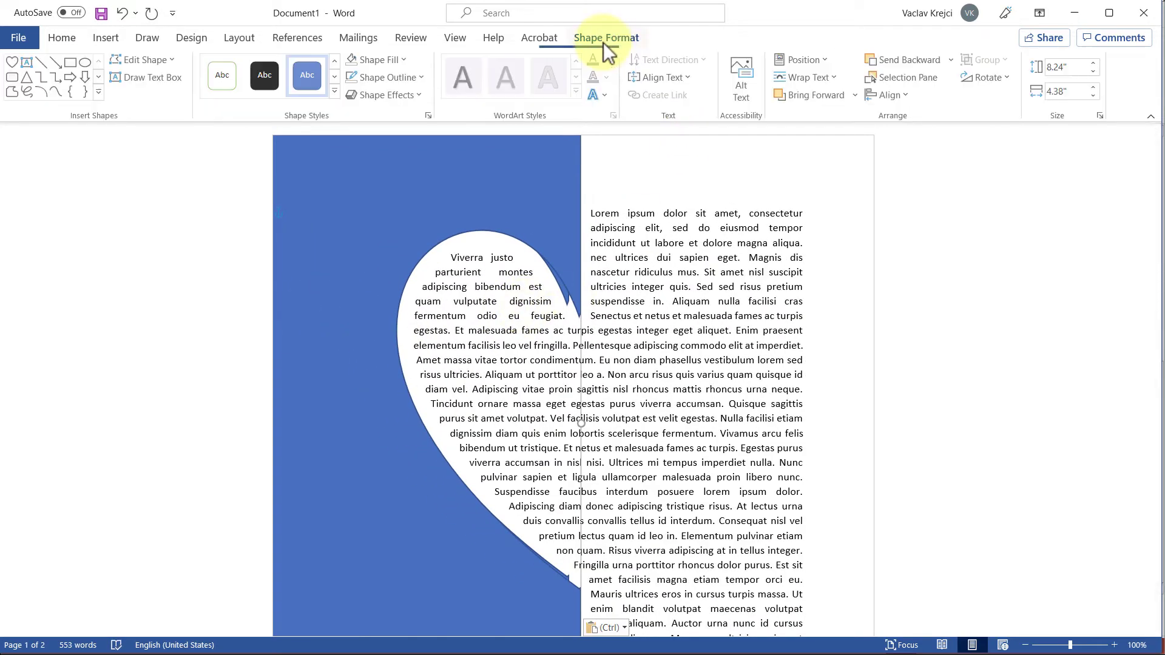
click(982, 77)
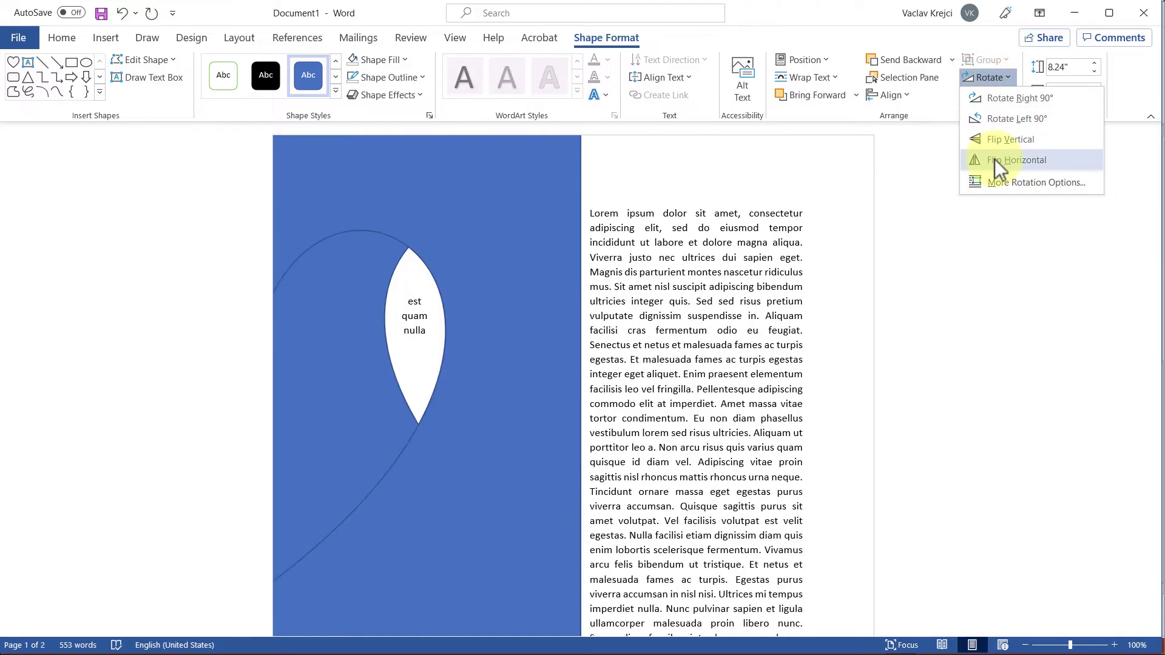
click(995, 159)
drag(340, 212, 622, 204)
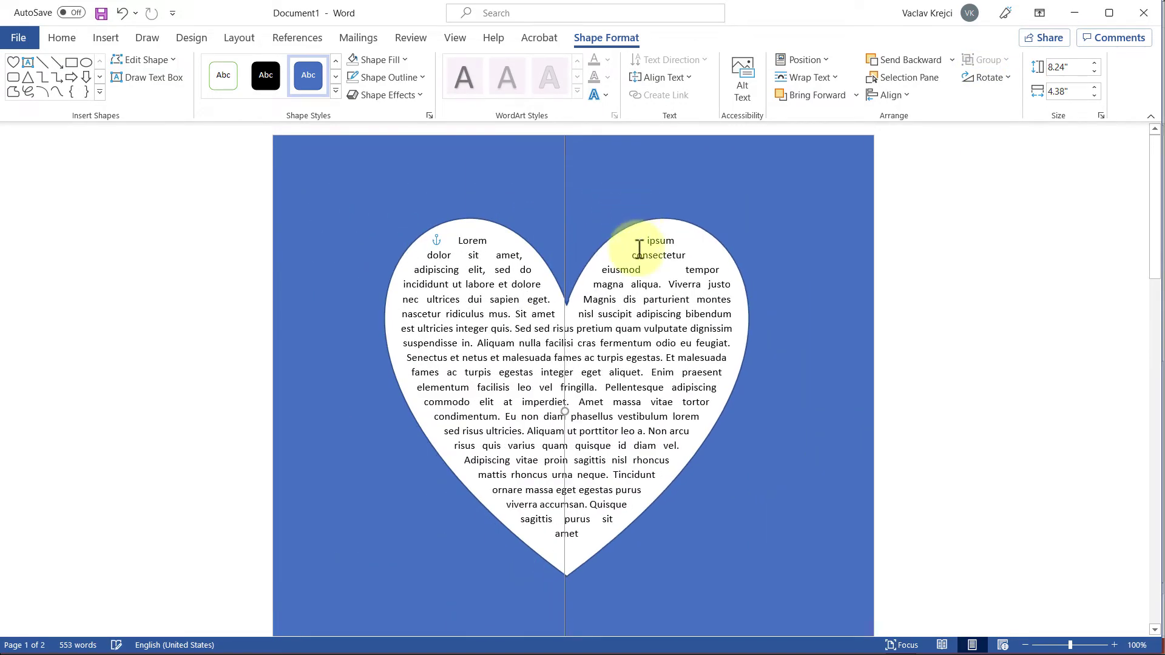
Step: Align the two heart halves so they meet cleanly
key(ctrl+Right)
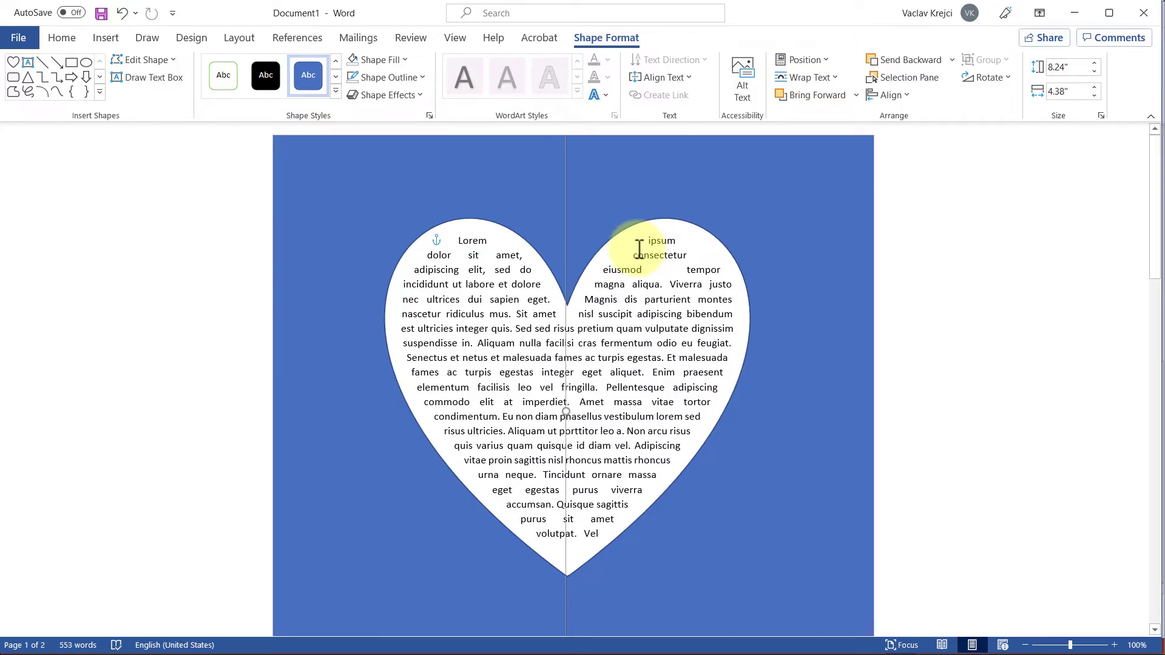
key(ctrl+Right)
key(ctrl+Right)
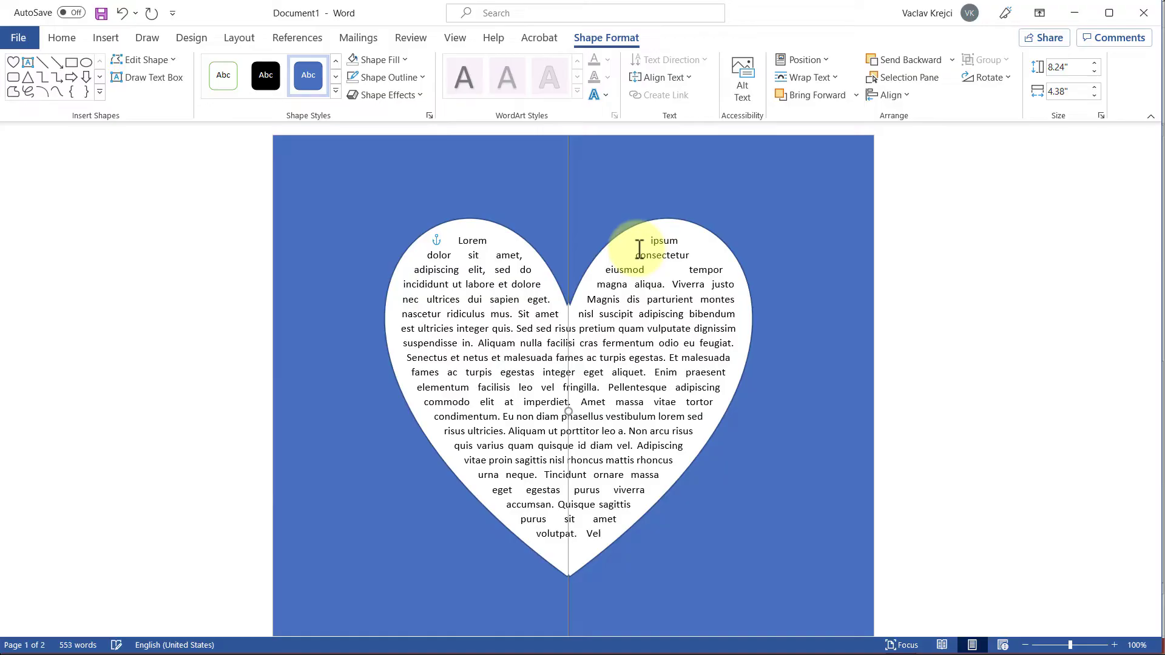
drag(642, 190, 611, 195)
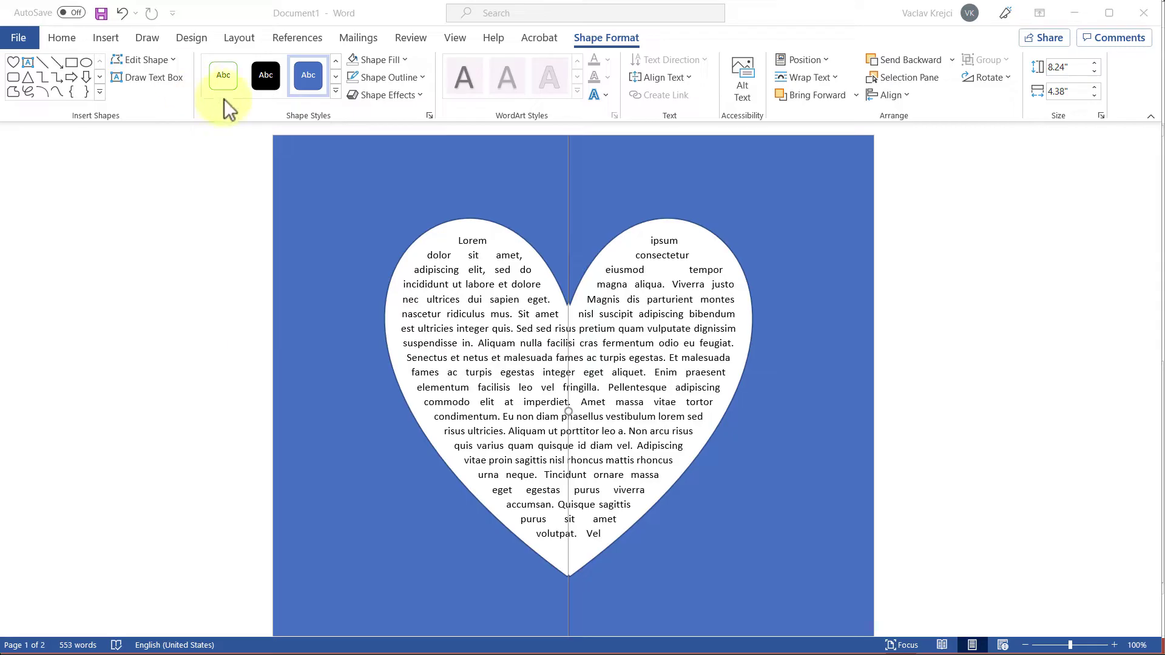
drag(508, 198, 429, 181)
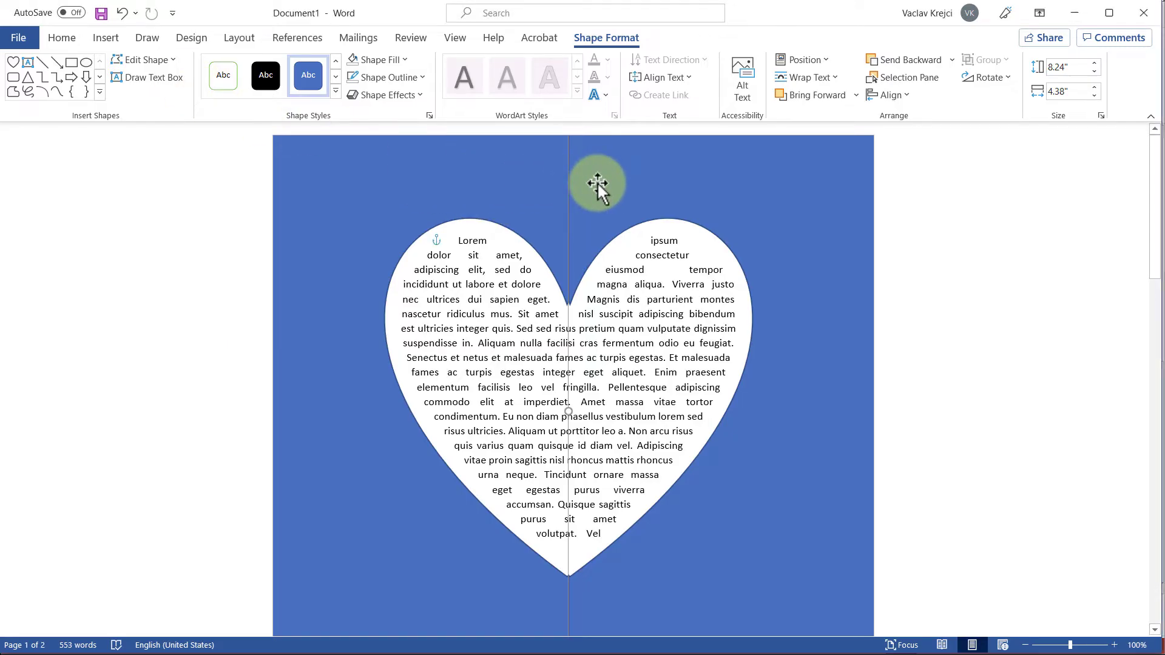
drag(610, 173, 497, 159)
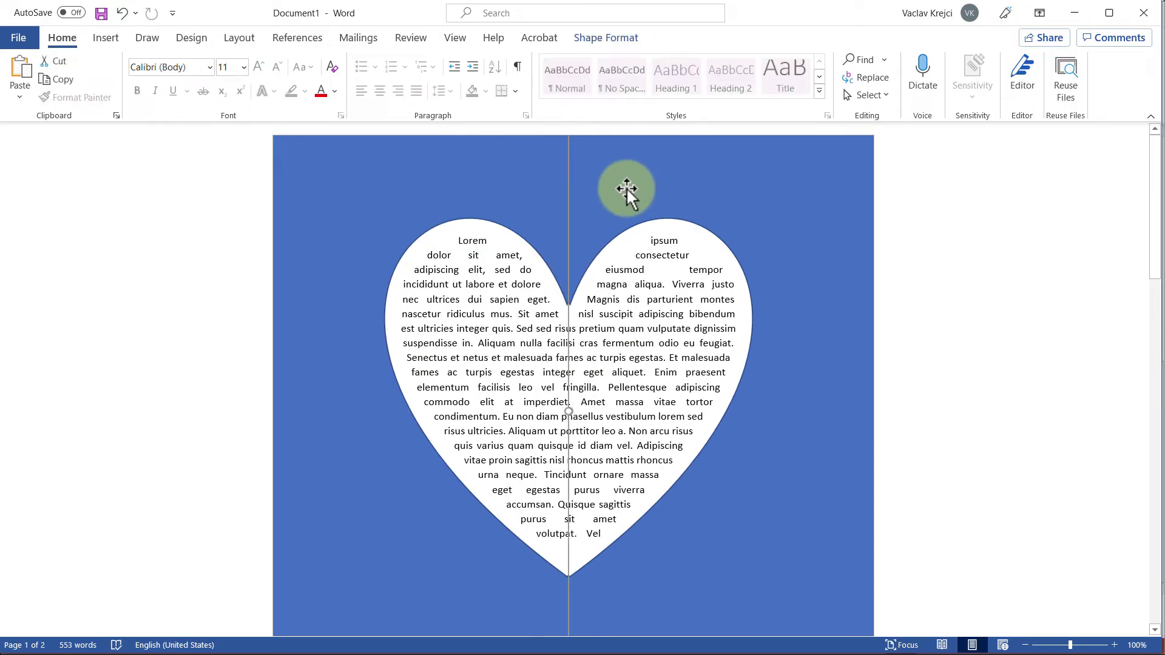
mouse_move(626, 188)
mouse_down()
mouse_move(613, 185)
mouse_move(632, 185)
mouse_up()
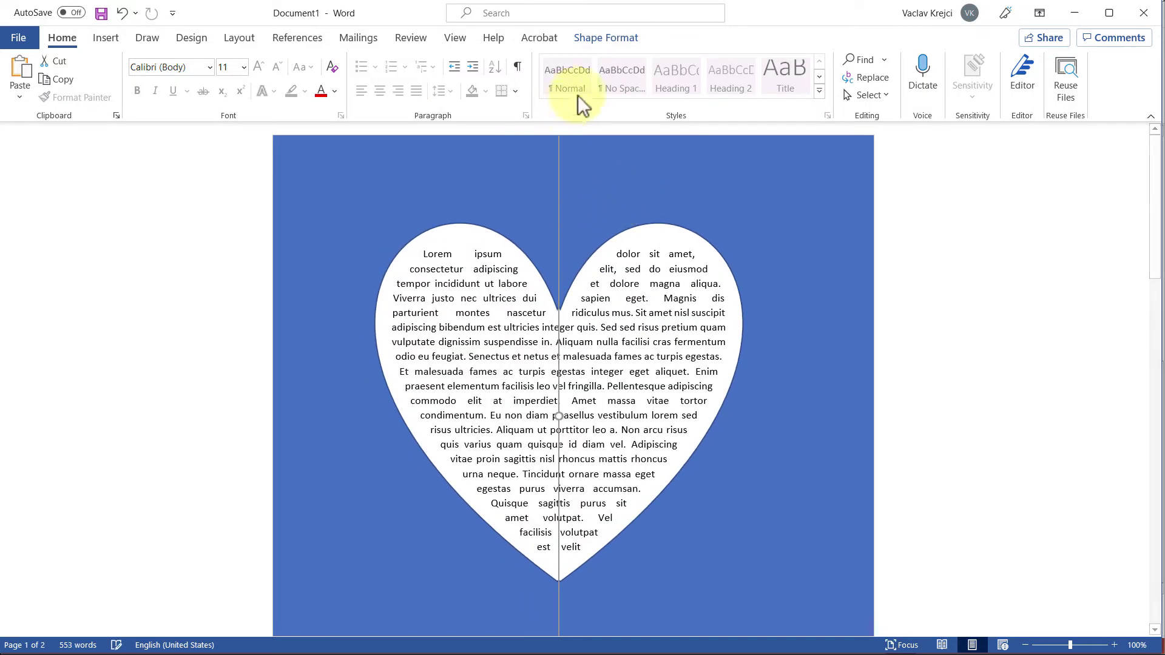
Step: Set both shapes to No Fill and No Outline
click(588, 37)
click(379, 60)
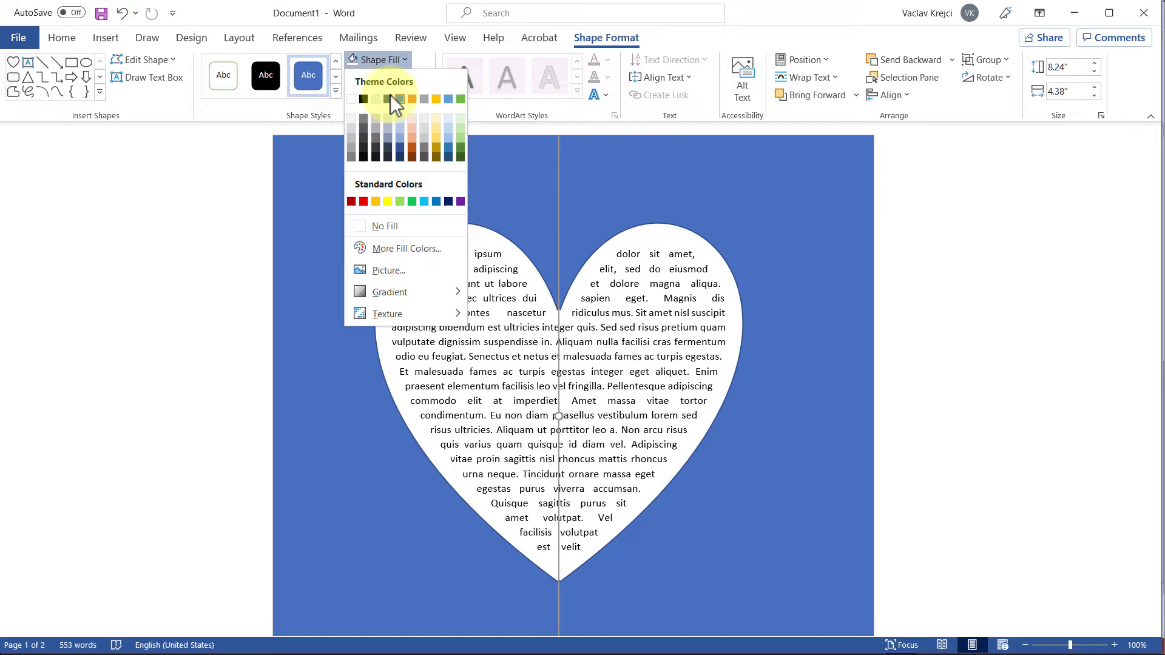
click(403, 227)
click(385, 77)
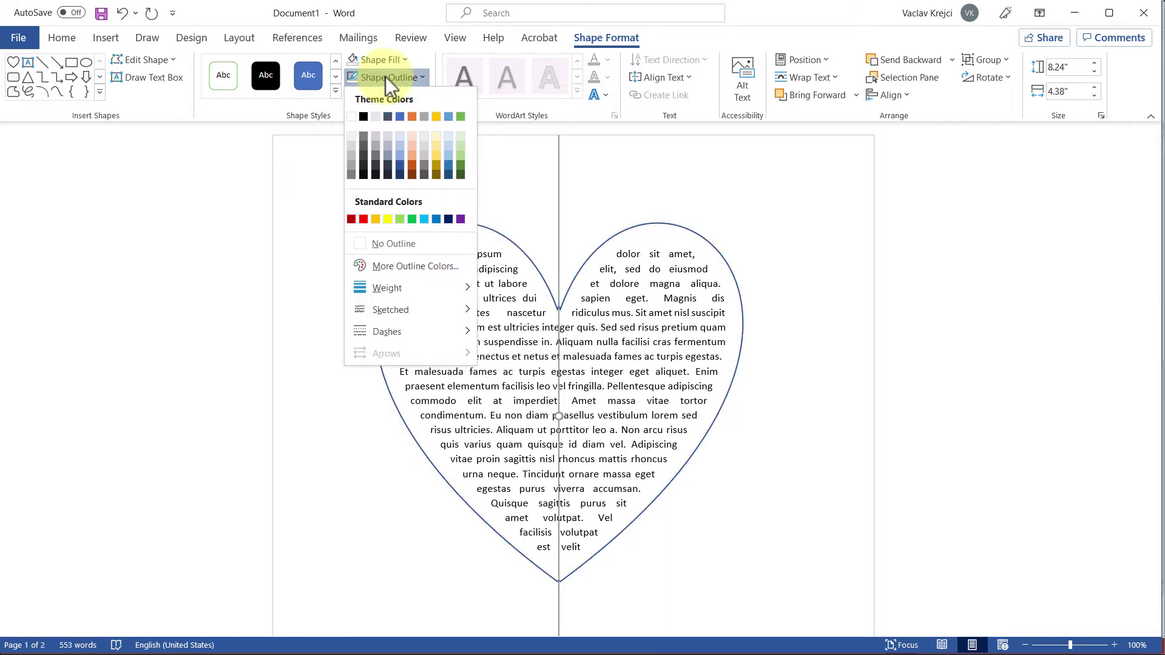
click(385, 245)
click(689, 390)
scroll(658, 364, down, 3)
scroll(605, 356, up, 2)
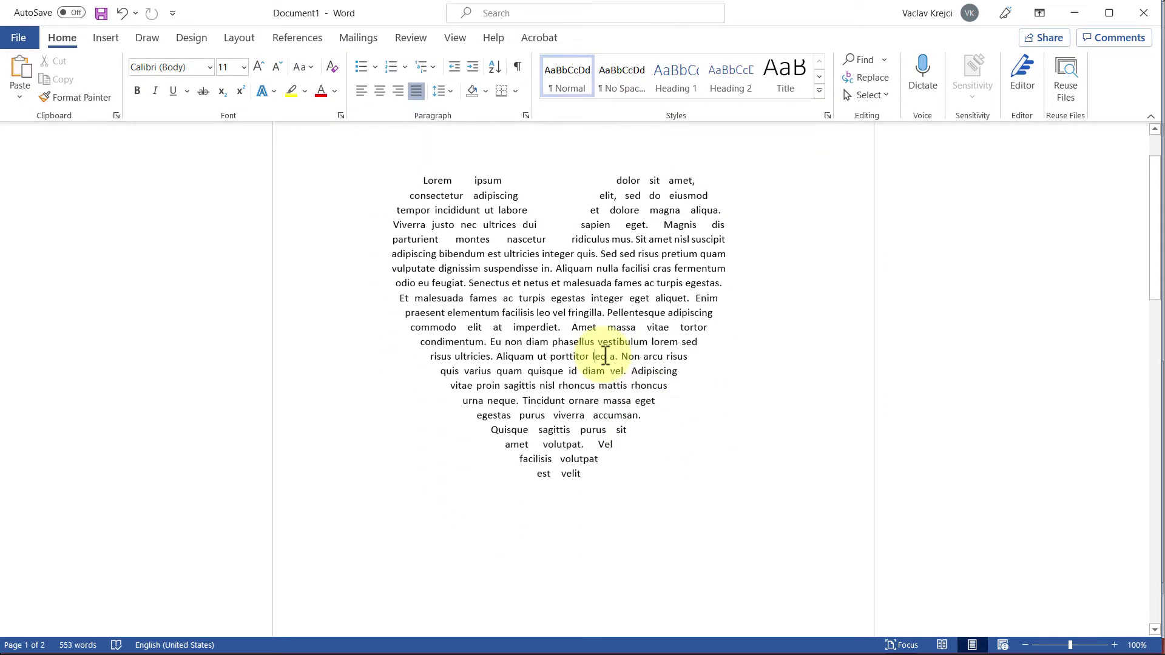
scroll(625, 258, up, 1)
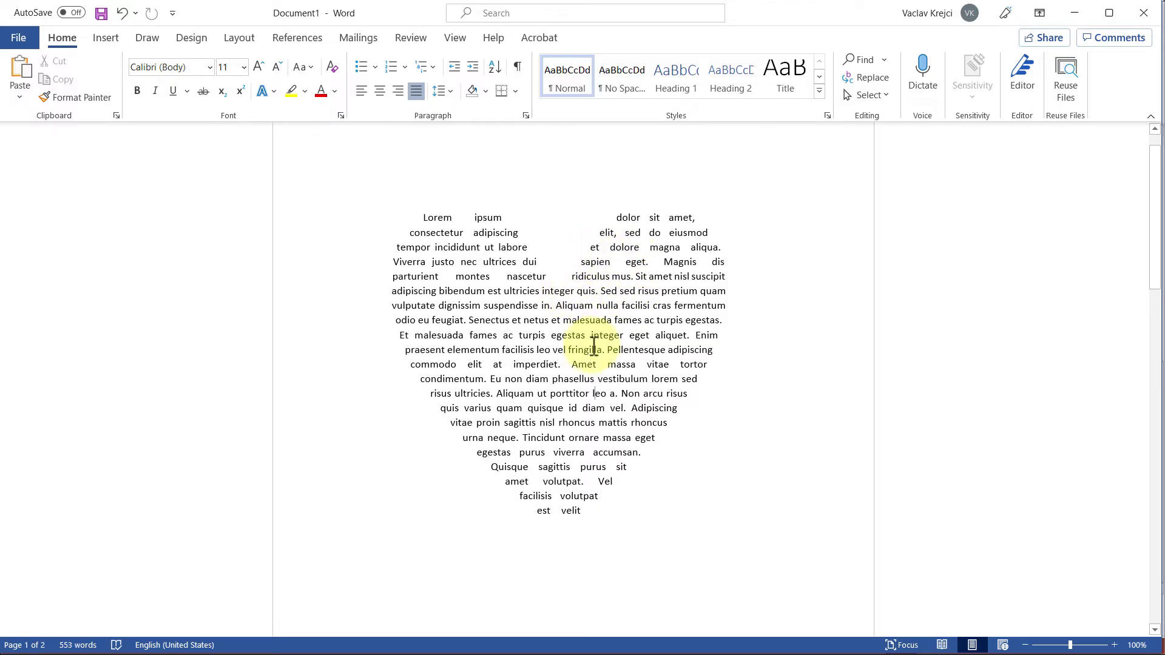
Step: Select all the text and set its font size to 12 pt
key(ctrl+a)
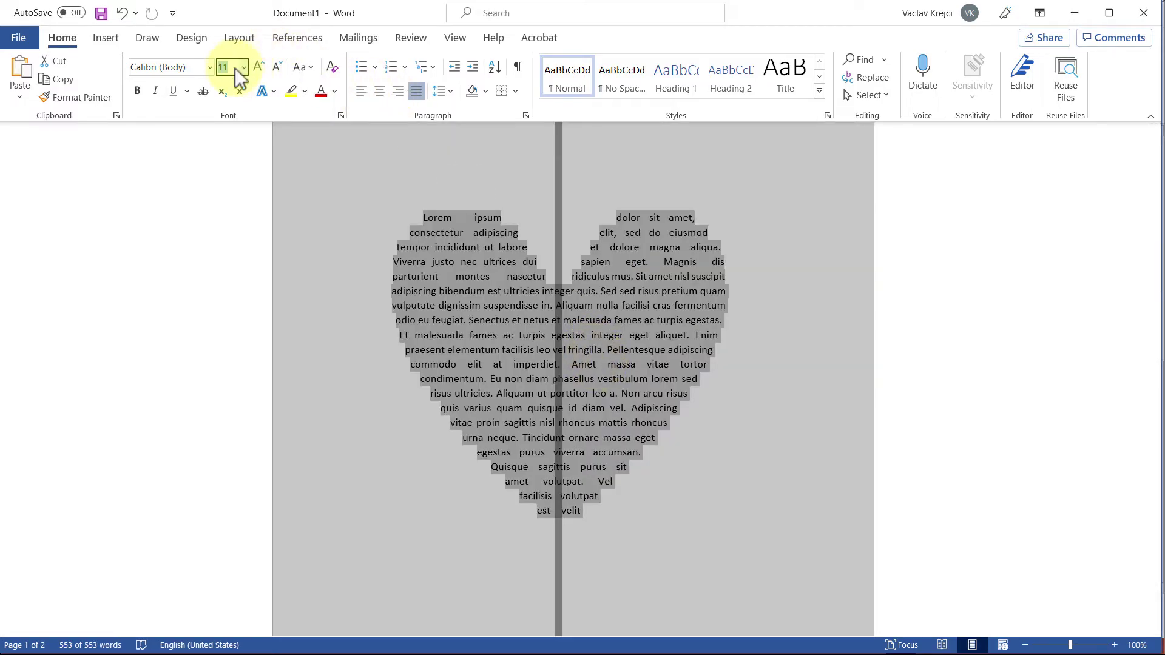
text(7)
key(Return)
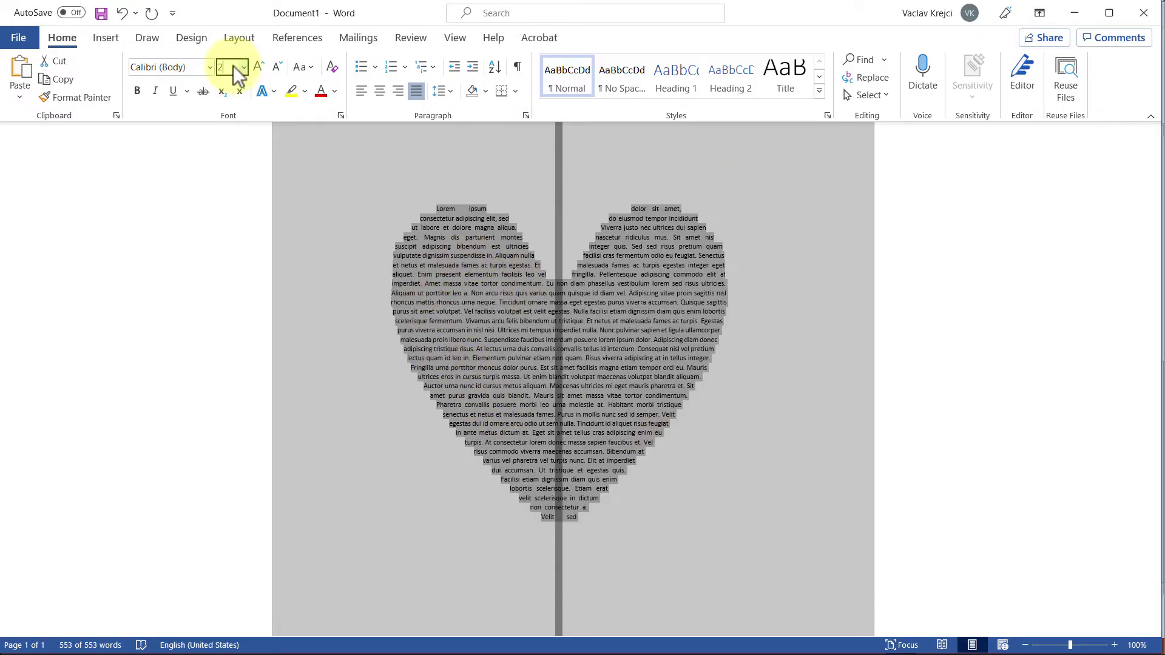
text(20)
key(Return)
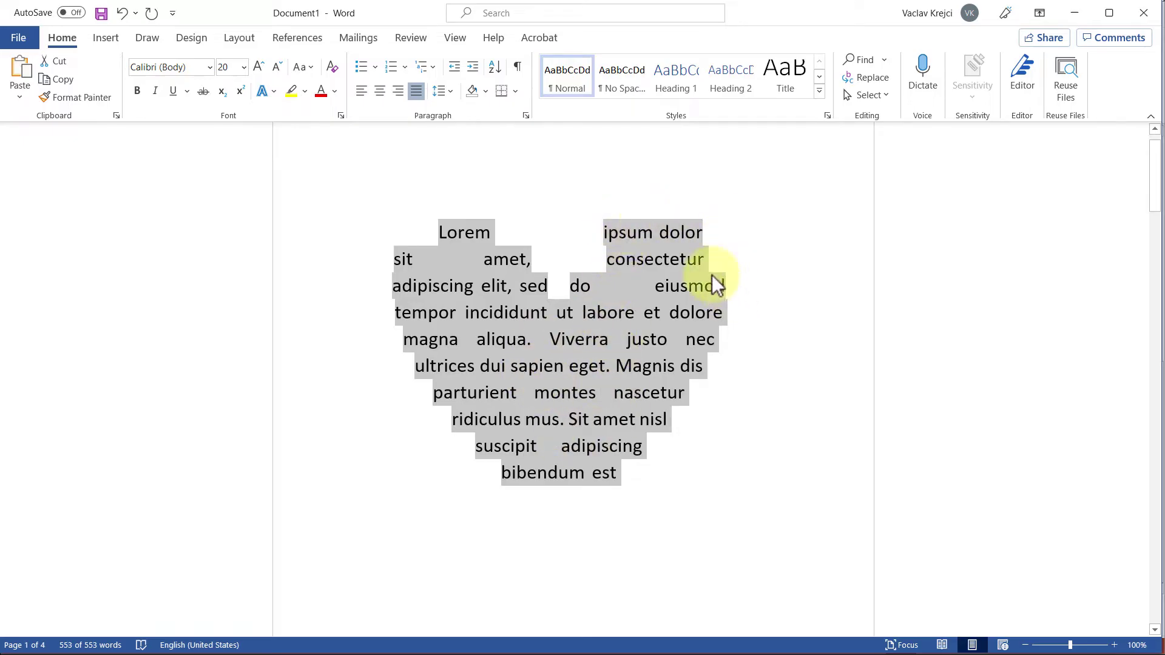
text(12)
key(Return)
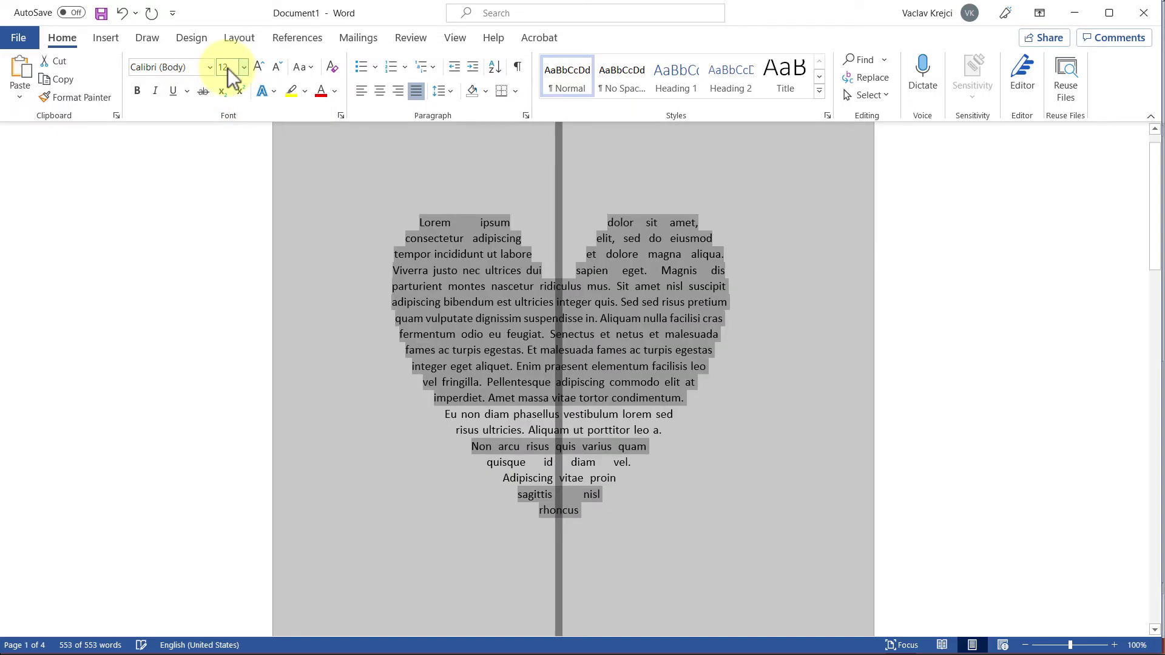
Step: Change the text to Constantia, bold and italic
click(208, 66)
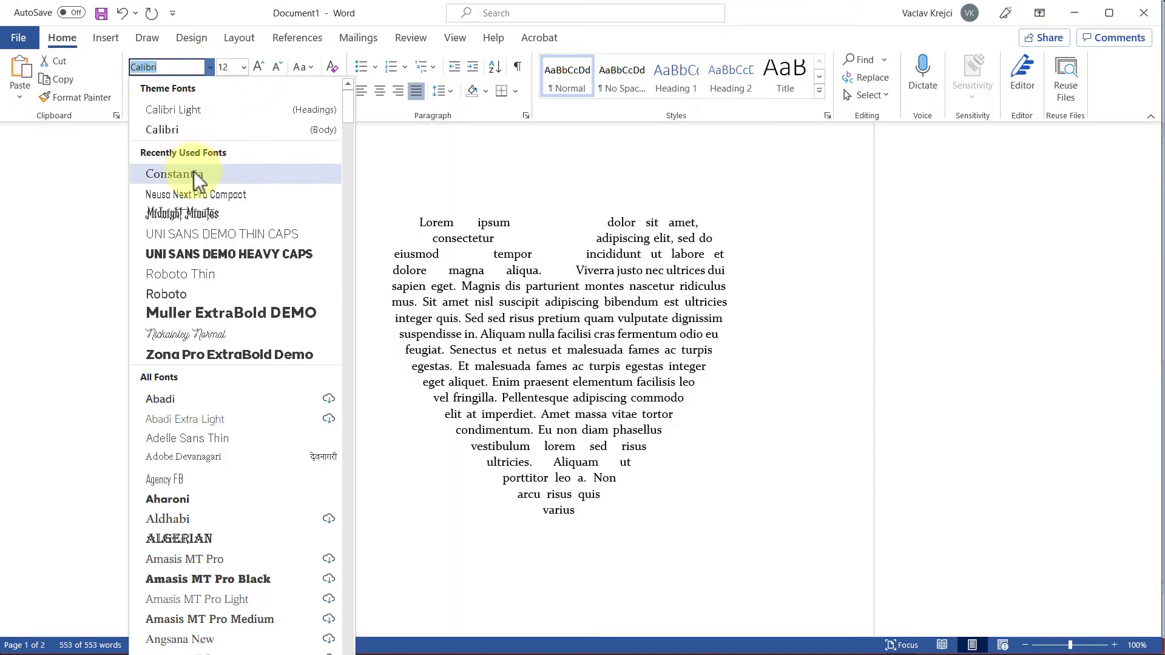
click(194, 171)
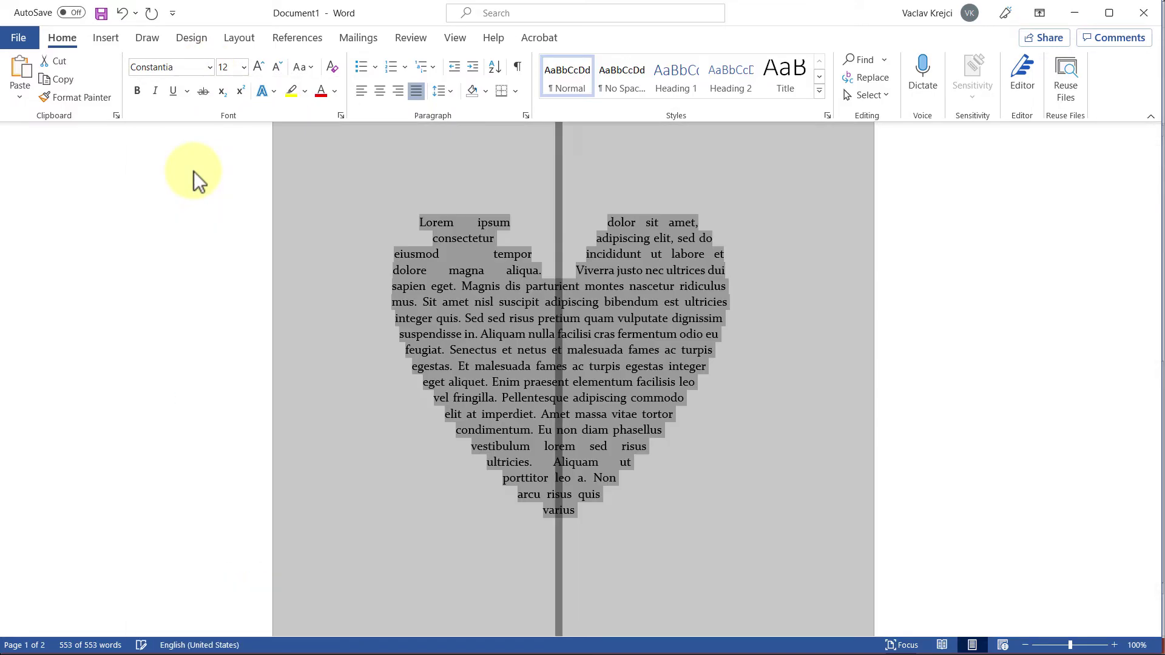
click(141, 92)
click(155, 93)
Step: Copy the pink paper-hearts photo from the Pexels page to the clipboard
click(586, 345)
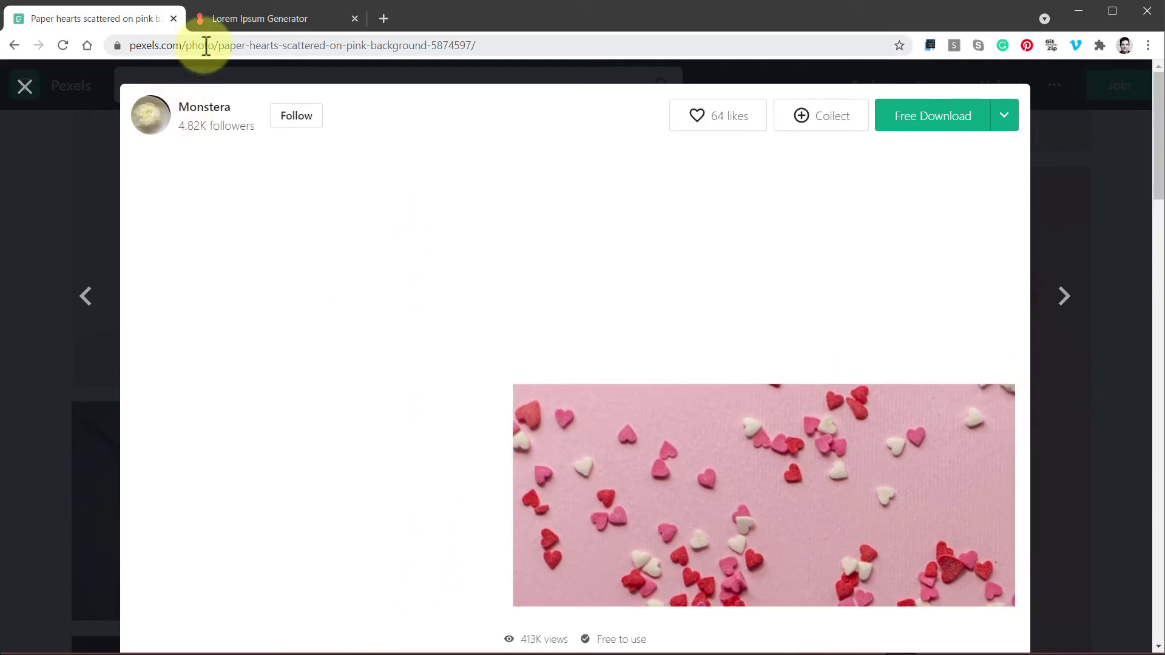
click(454, 327)
click(454, 327)
right_click(573, 344)
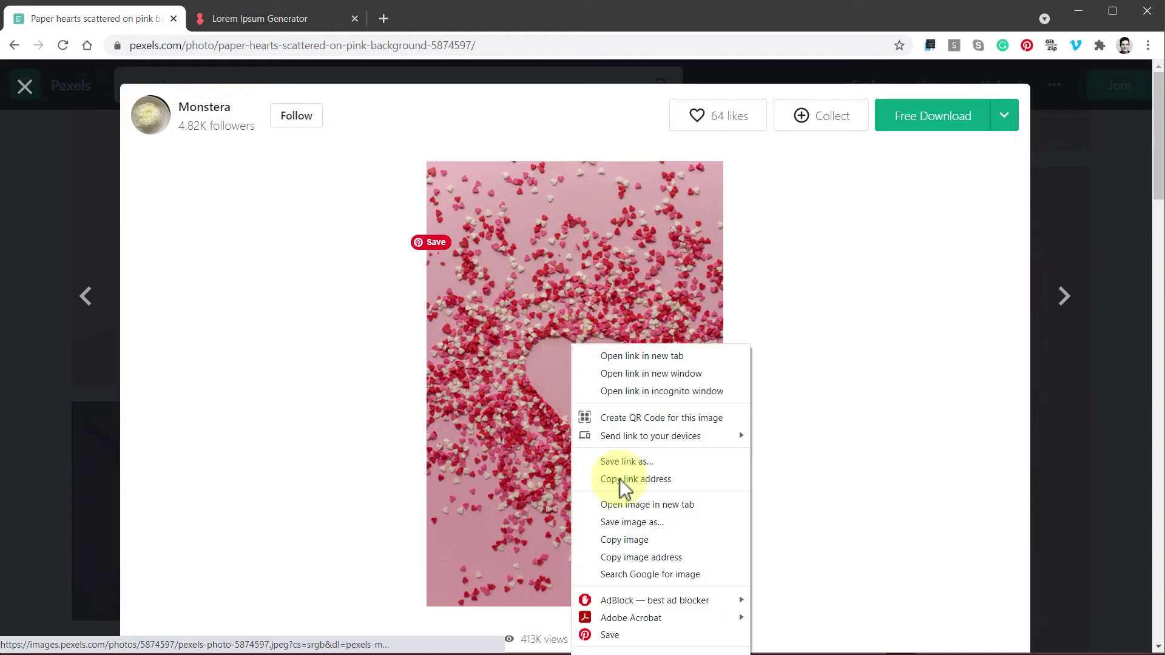
click(633, 542)
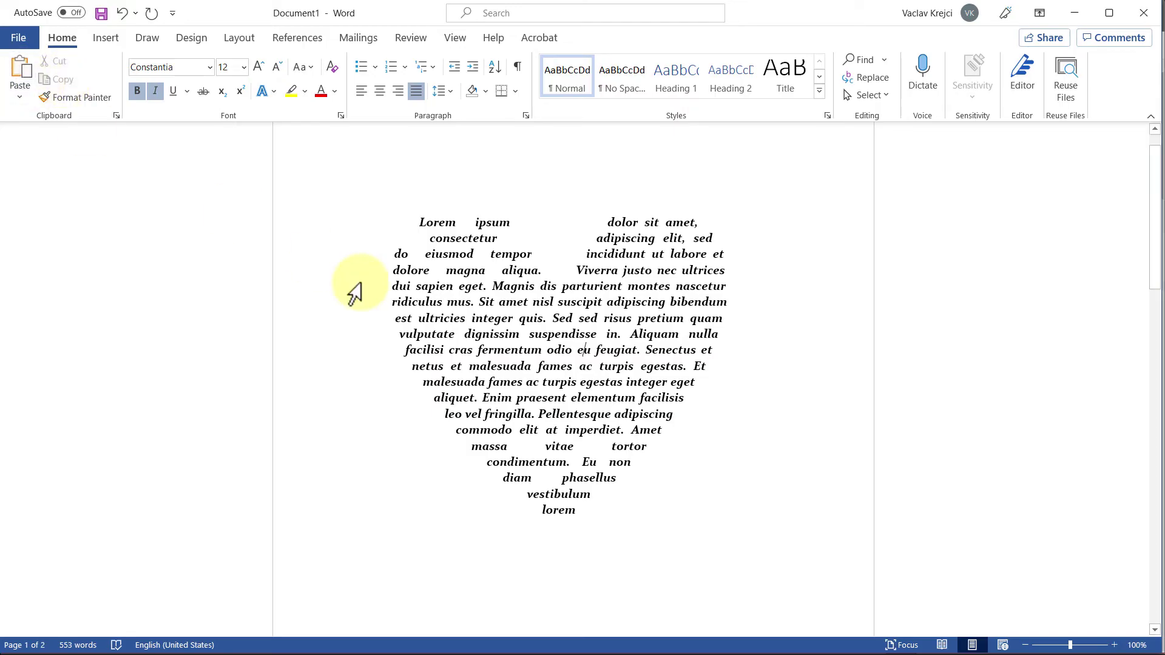
Step: Paste the hearts photo into the document and set it Behind Text
key(ctrl+v)
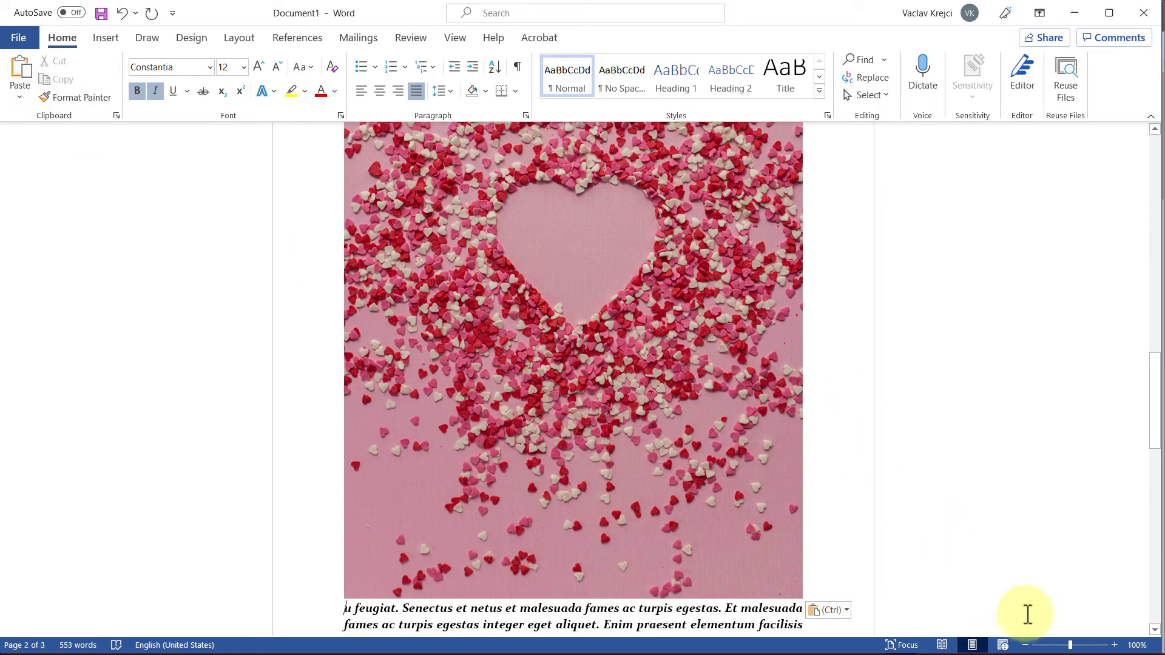
click(1049, 645)
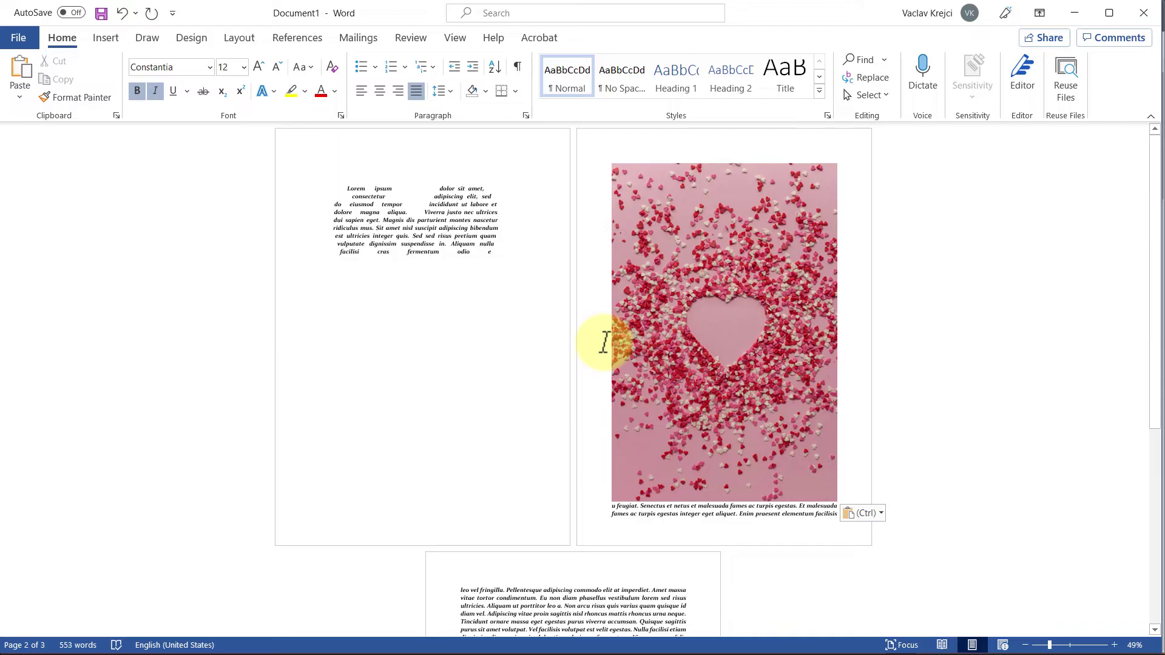
click(669, 202)
right_click(670, 204)
mouse_move(741, 497)
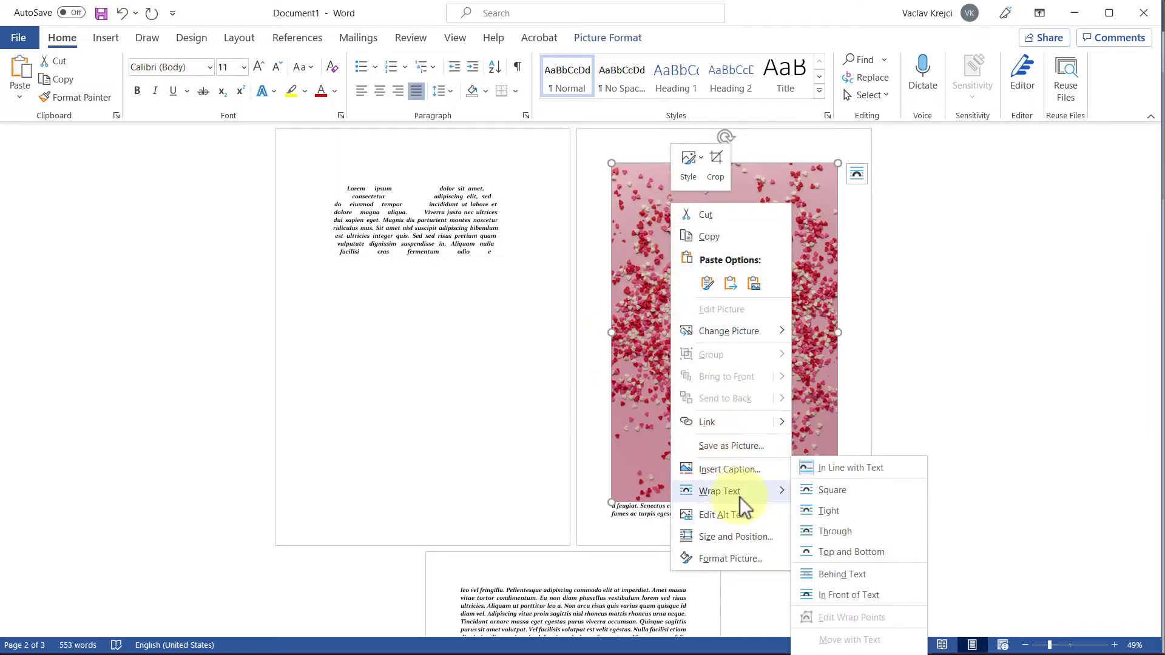
click(852, 574)
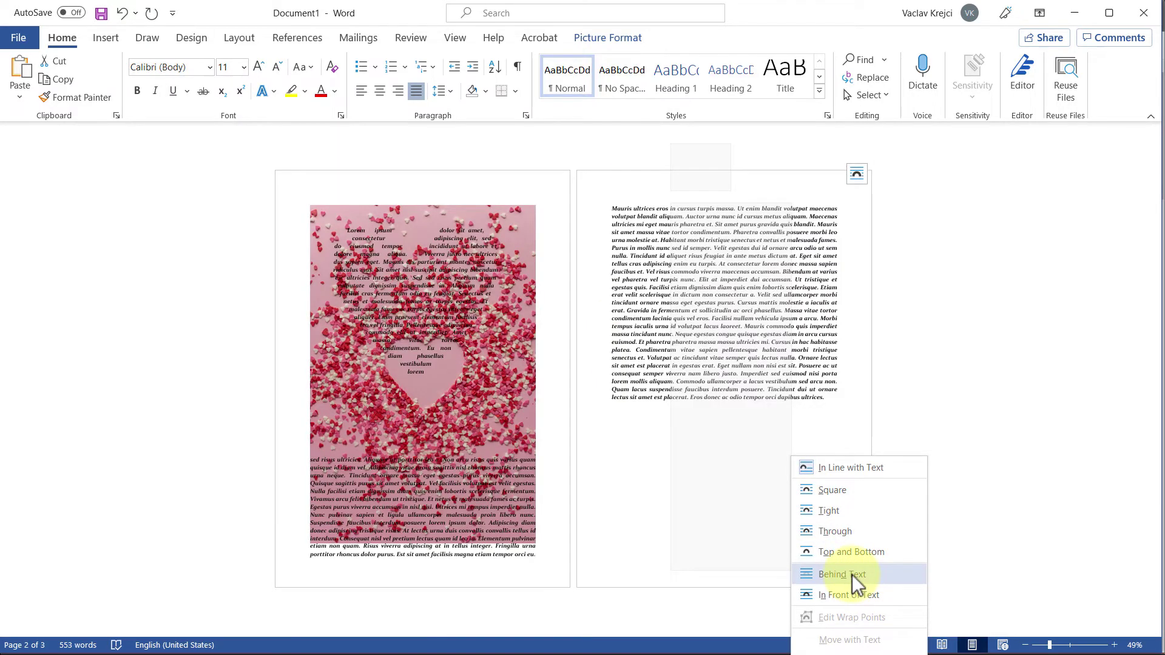
Step: Move and resize the photo to cover page one, its heart framing the text
drag(424, 390, 333, 328)
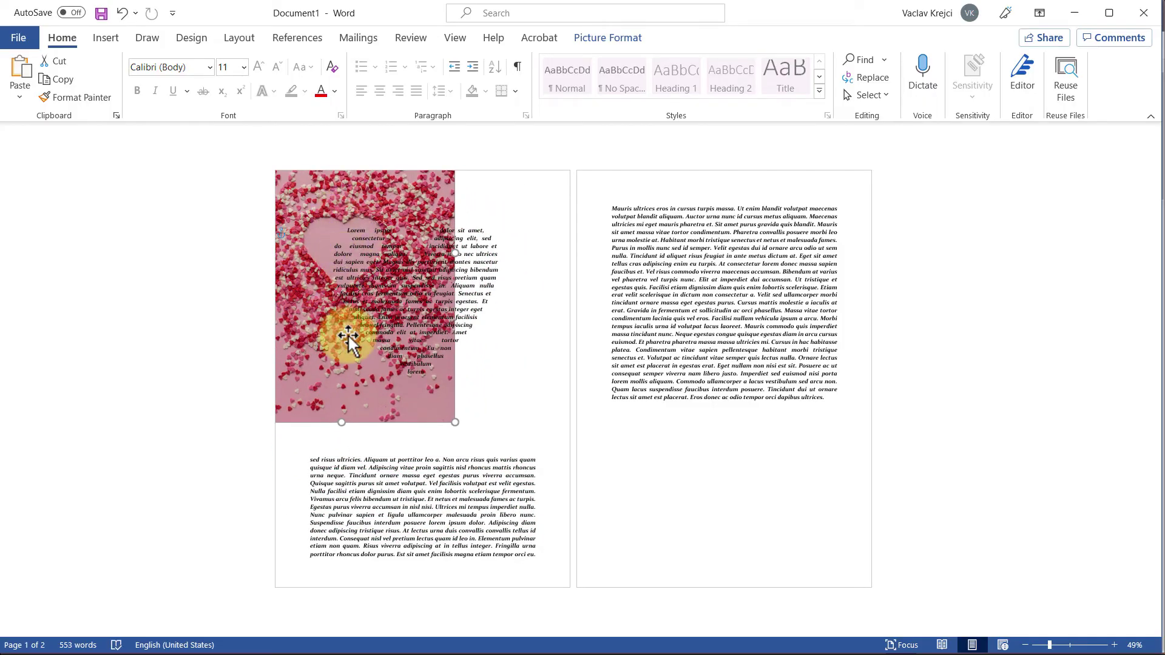
drag(452, 423, 710, 570)
drag(507, 301, 381, 313)
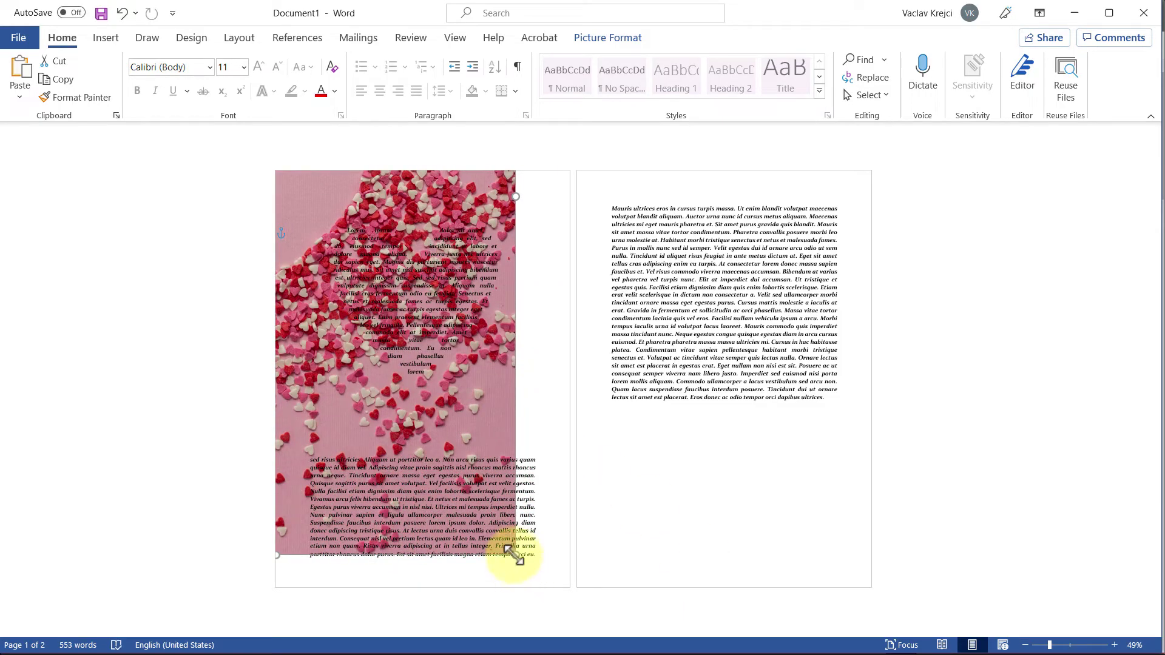
drag(512, 554, 400, 406)
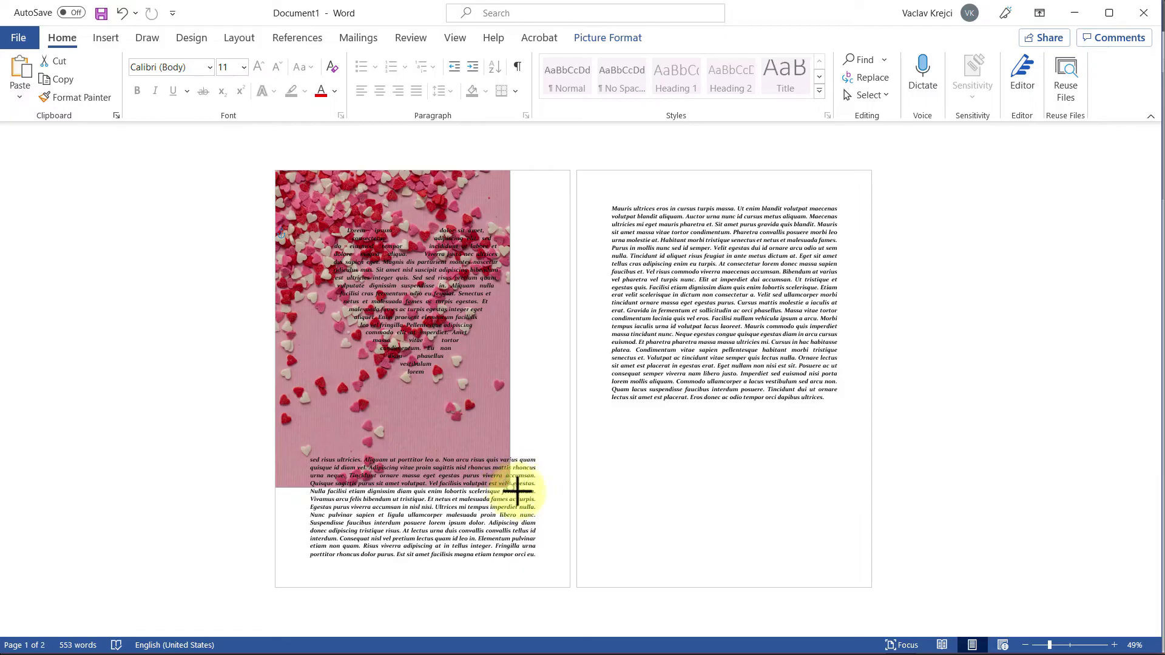
drag(518, 490, 547, 533)
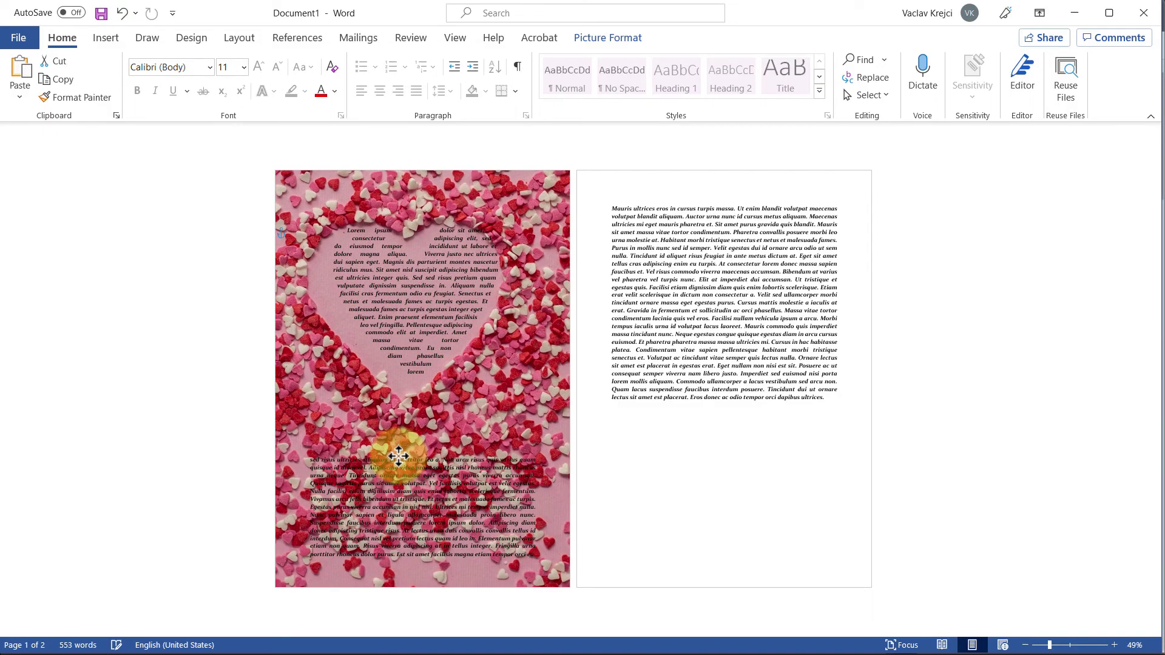
drag(412, 450, 408, 444)
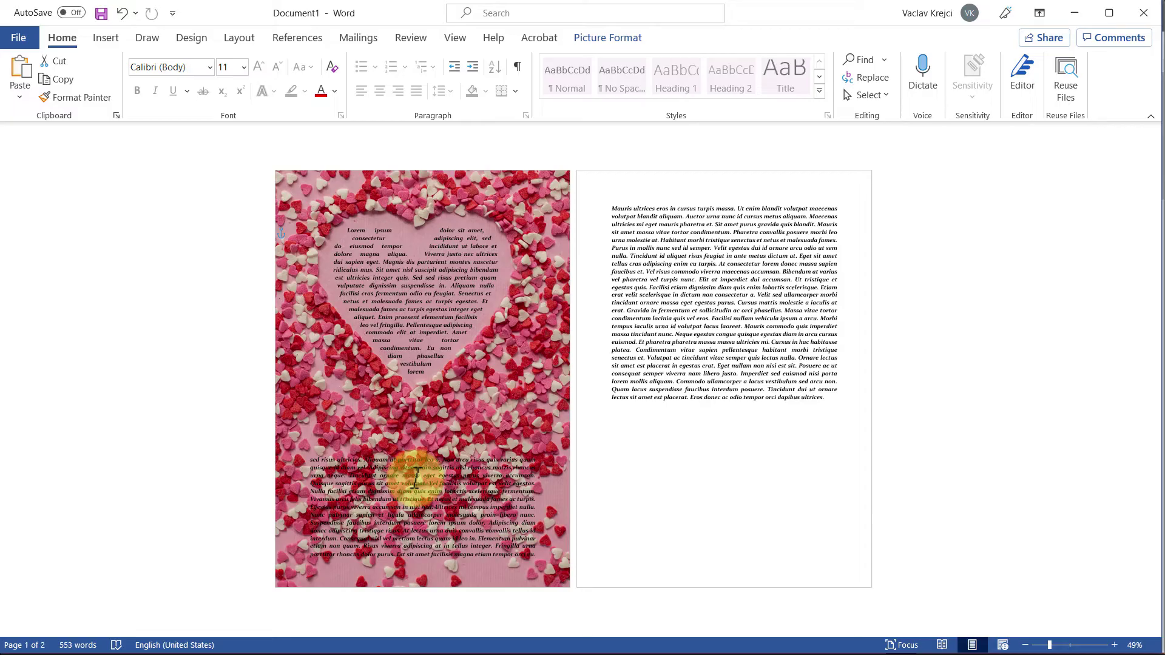
Step: Draw a rectangle over the lower part of the hearts photo
click(100, 36)
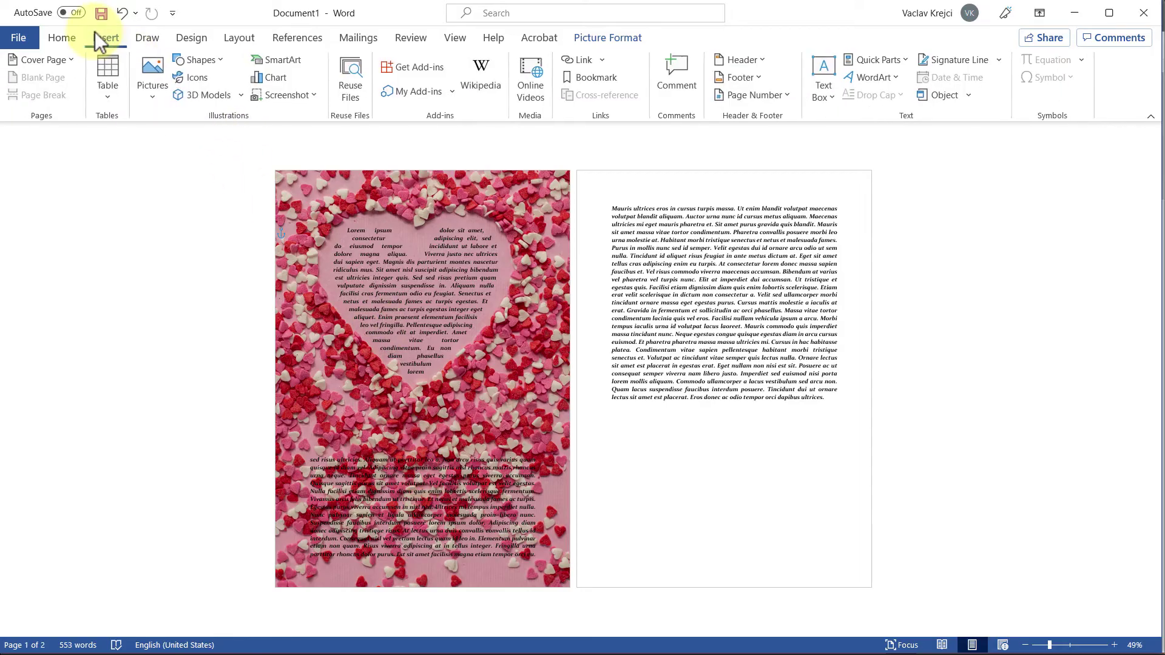
click(195, 60)
click(222, 101)
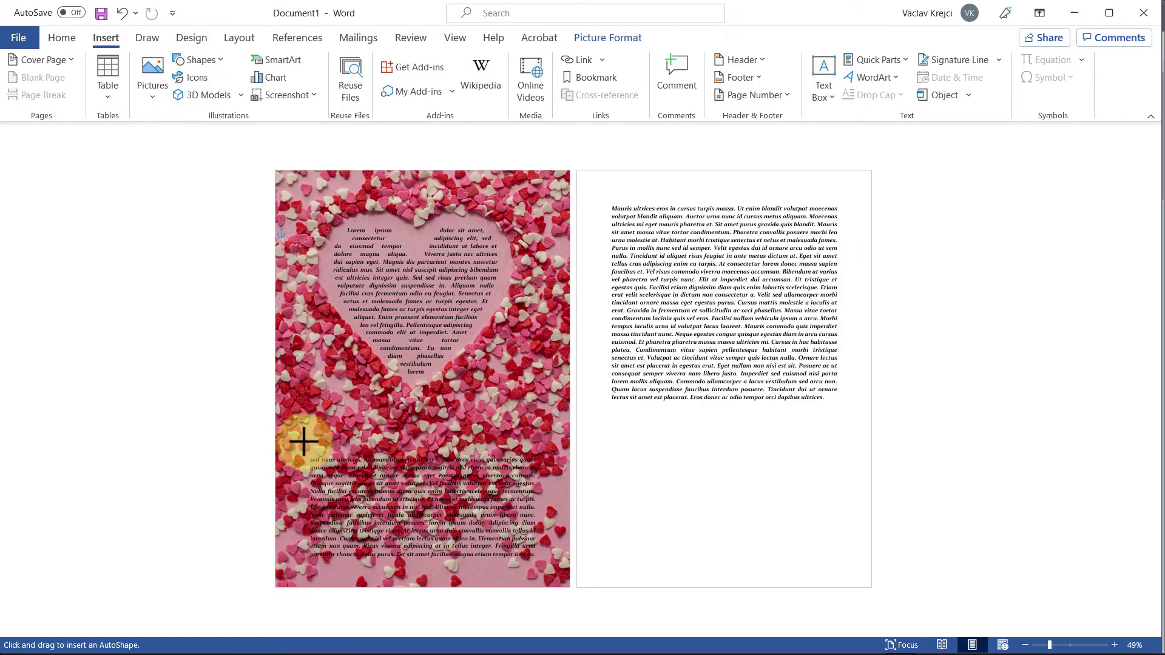
drag(286, 432, 553, 562)
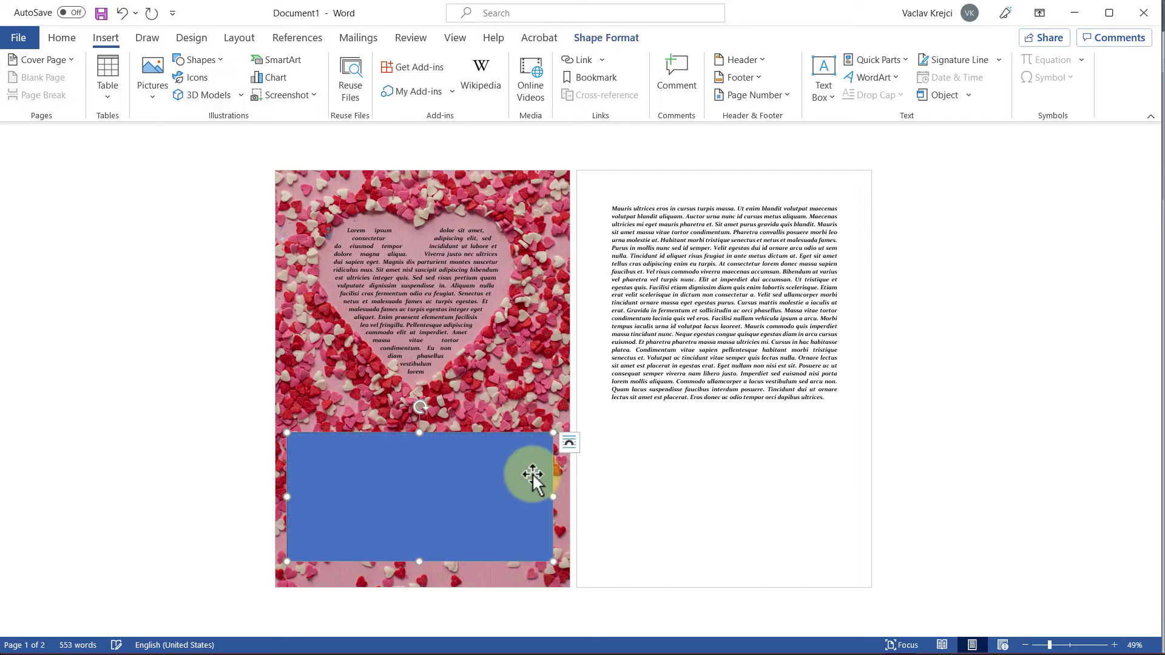
Step: Make the rectangle invisible with Square text wrapping, no fill and no outline
right_click(534, 459)
mouse_move(584, 357)
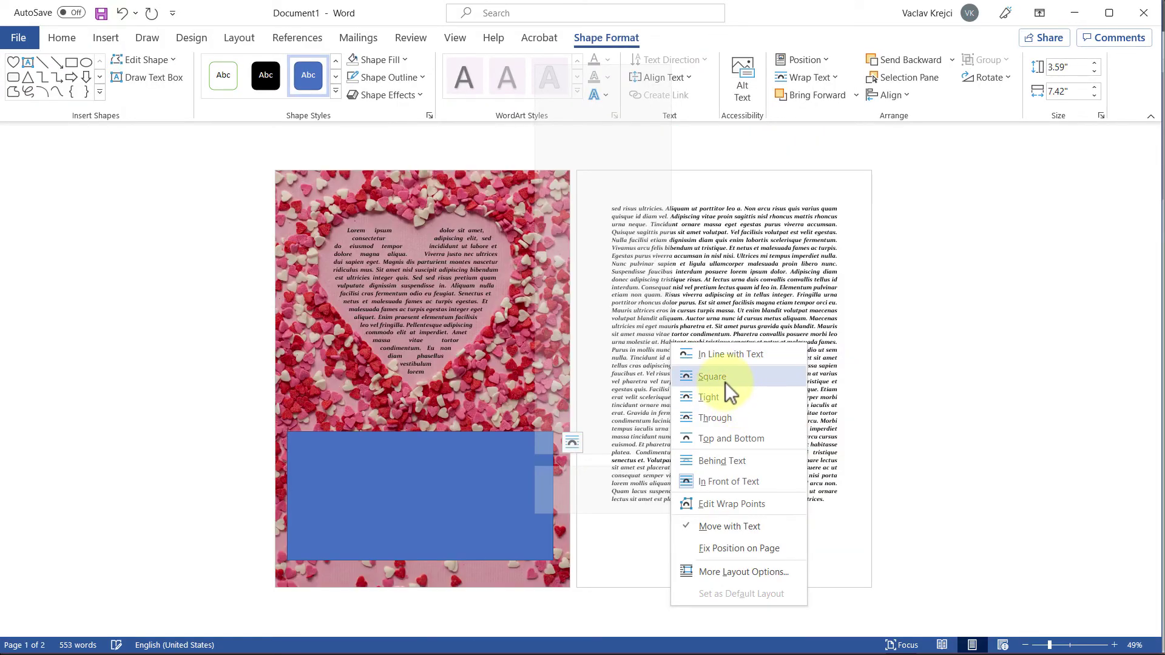
click(726, 383)
click(379, 60)
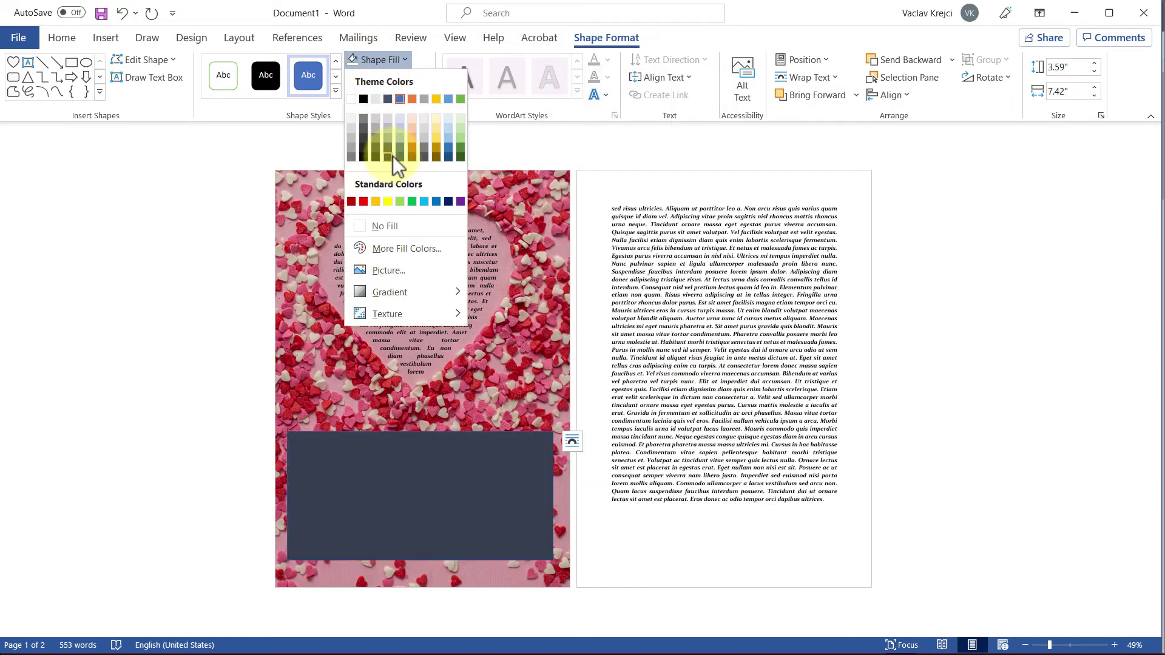
click(394, 227)
click(381, 78)
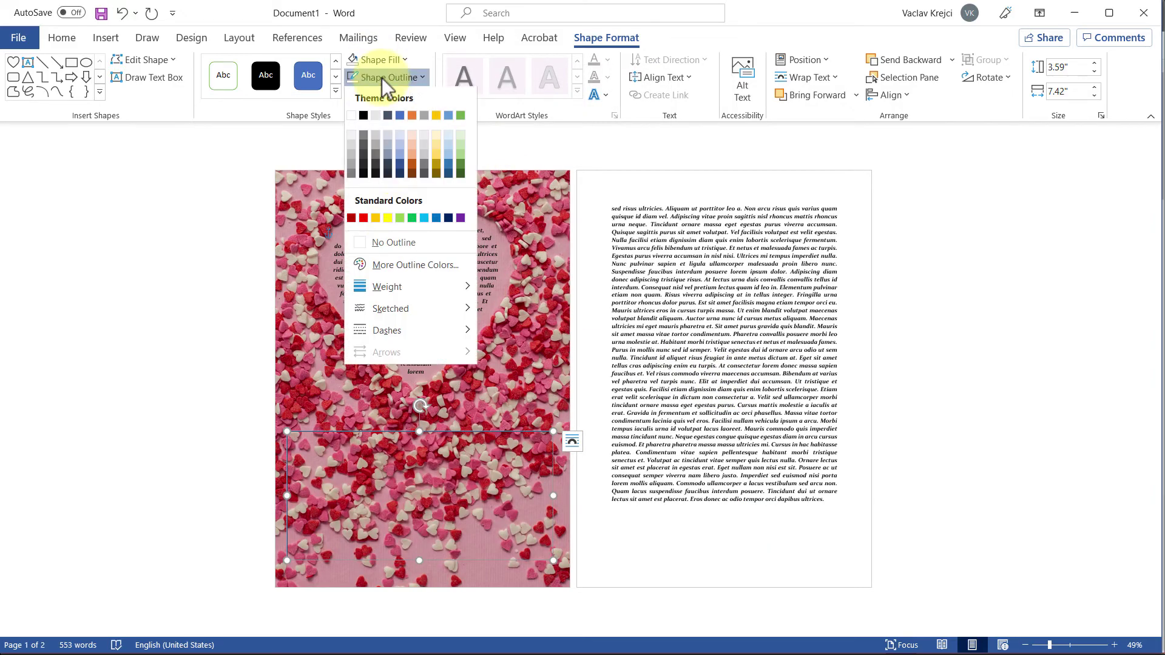
click(392, 240)
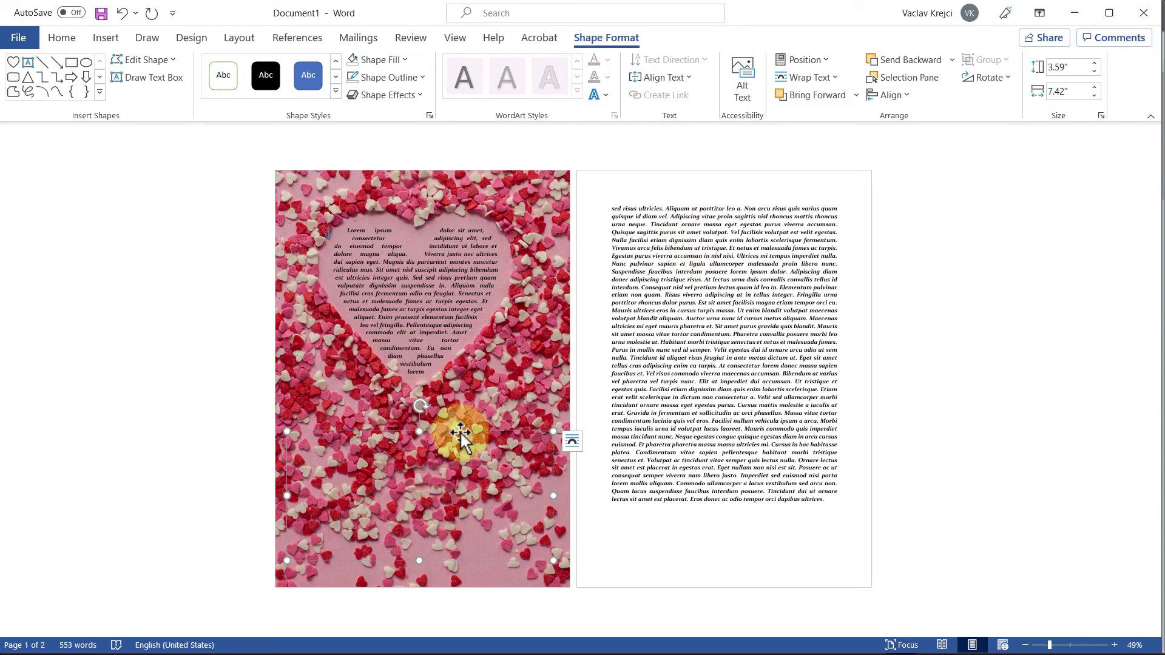
Step: Move the invisible rectangle below the heart text and zoom to 98%
mouse_move(462, 433)
mouse_down()
mouse_move(457, 233)
mouse_move(455, 251)
mouse_move(510, 325)
mouse_move(463, 479)
mouse_move(470, 455)
mouse_up()
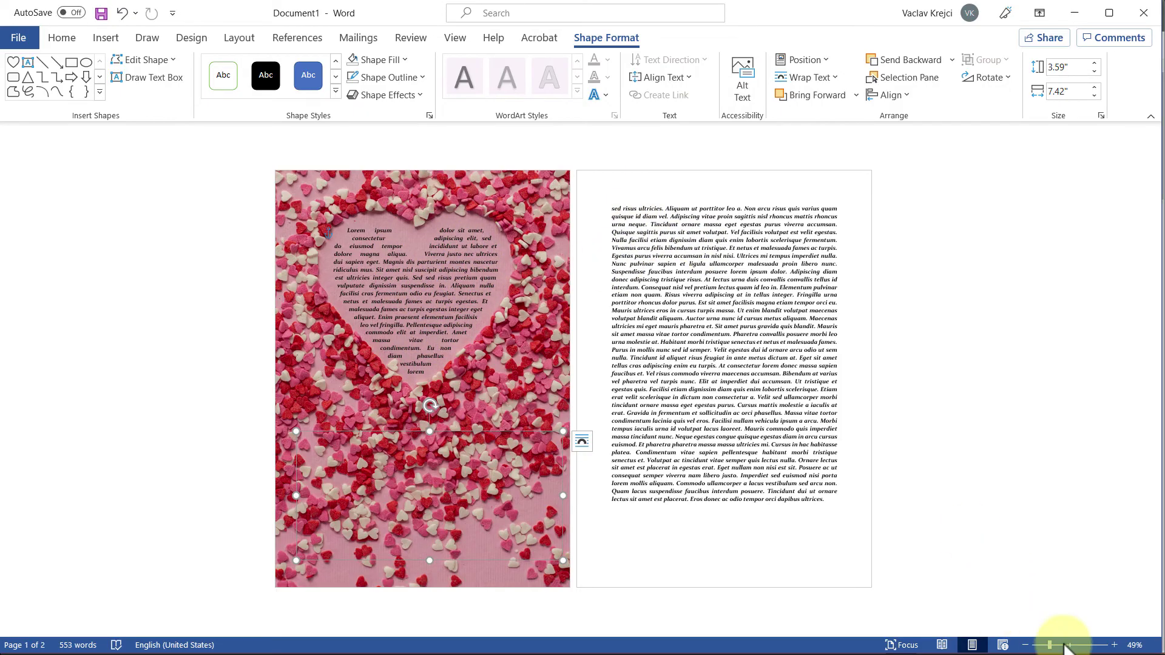
click(1063, 648)
scroll(625, 449, up, 3)
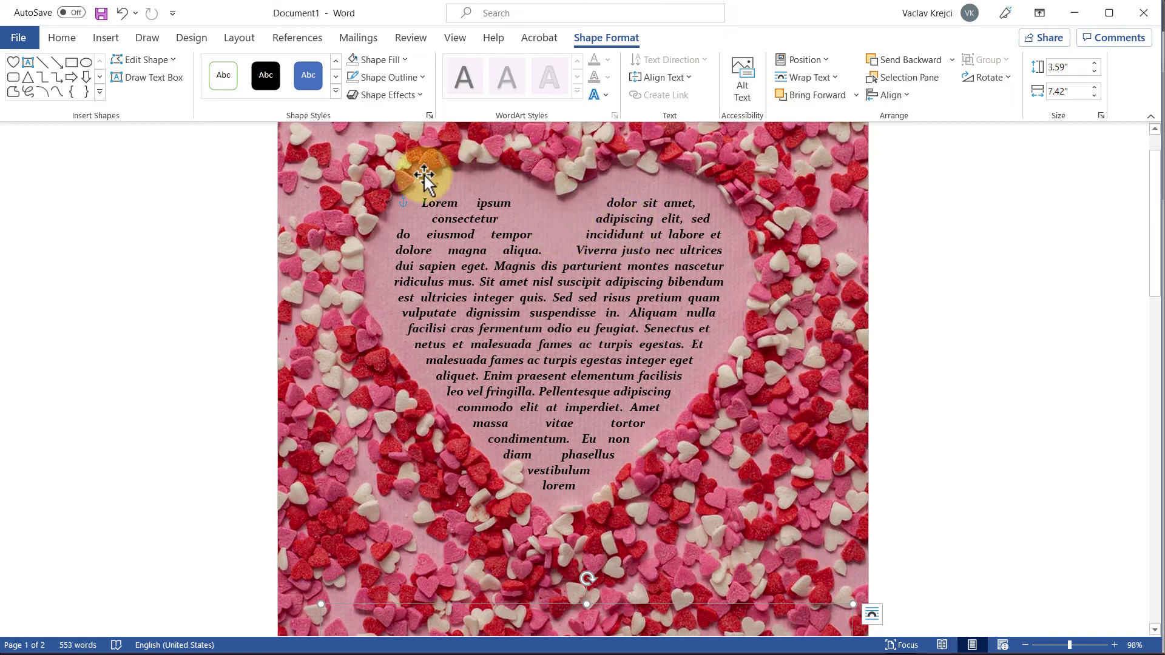
Step: Open the Selection Pane and select the lower Freeform: Shape 9
click(904, 78)
click(60, 39)
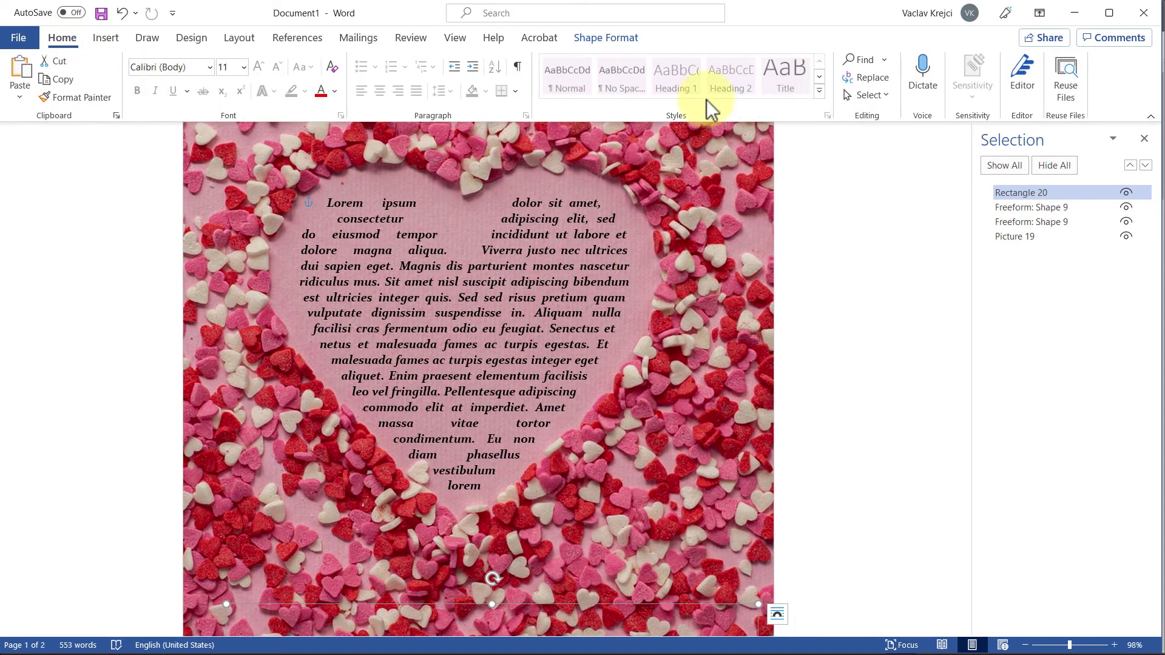
click(876, 95)
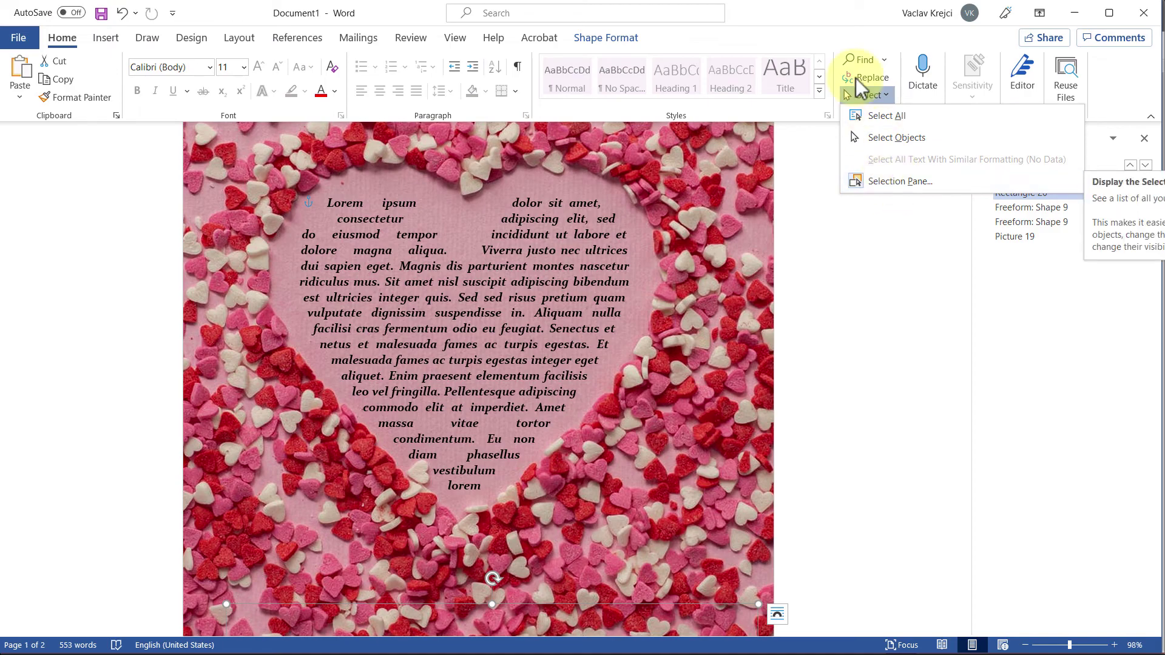
click(1031, 221)
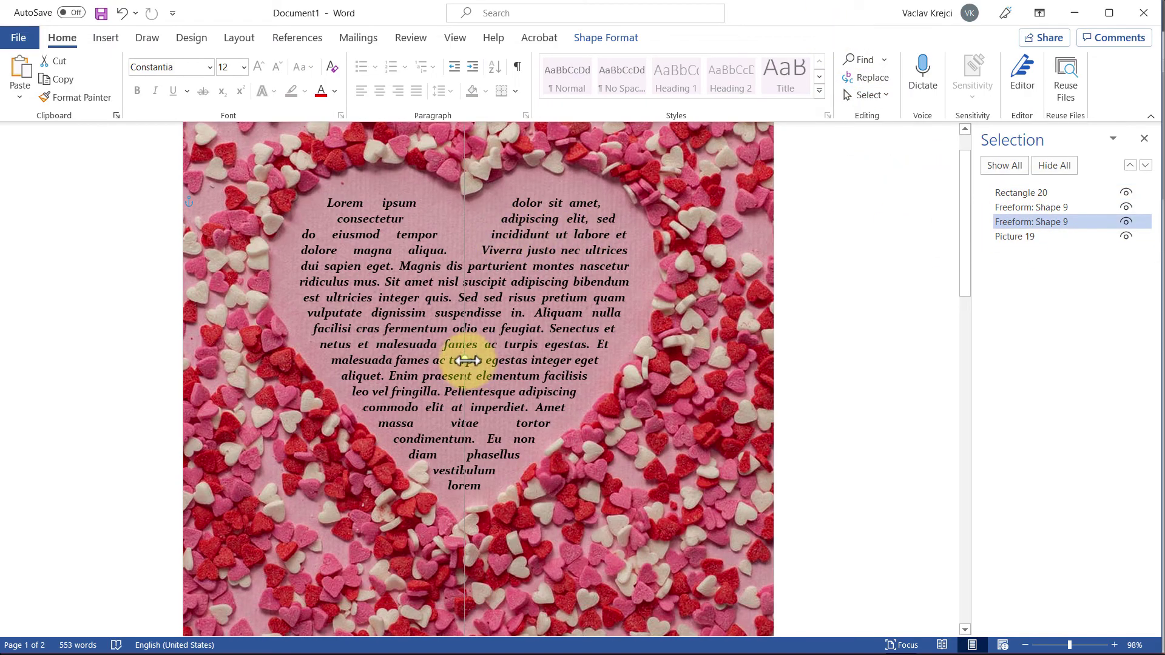
Step: Edit that freeform's wrap points, dragging the right and left vertices outward to widen lines
right_click(468, 360)
mouse_move(534, 264)
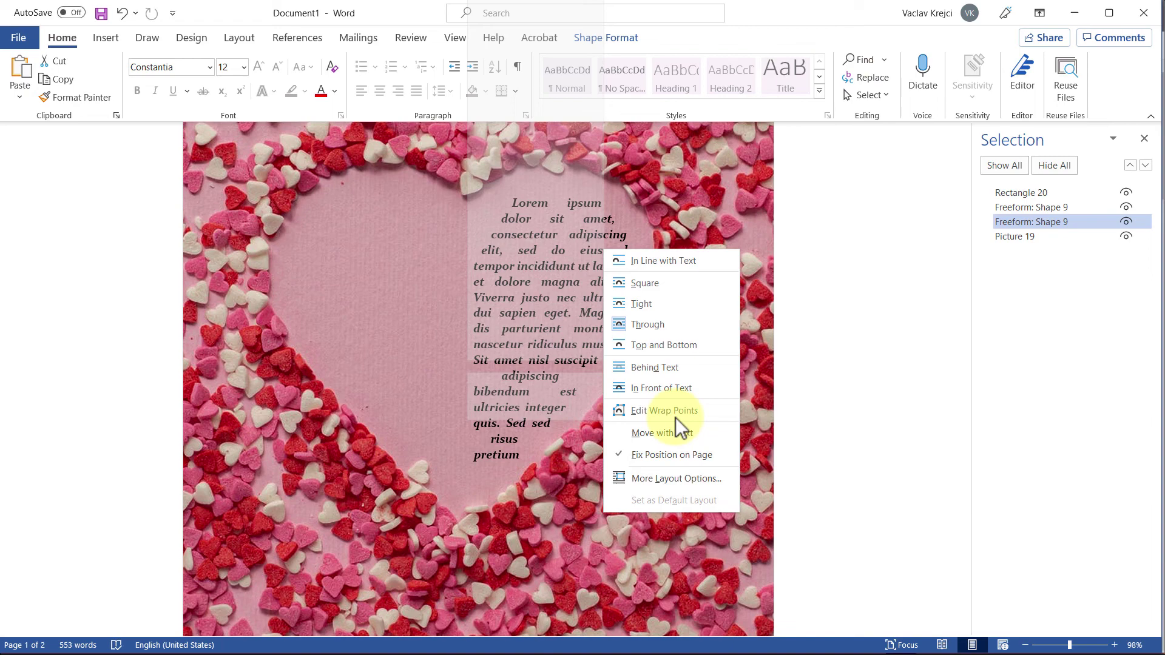
click(671, 413)
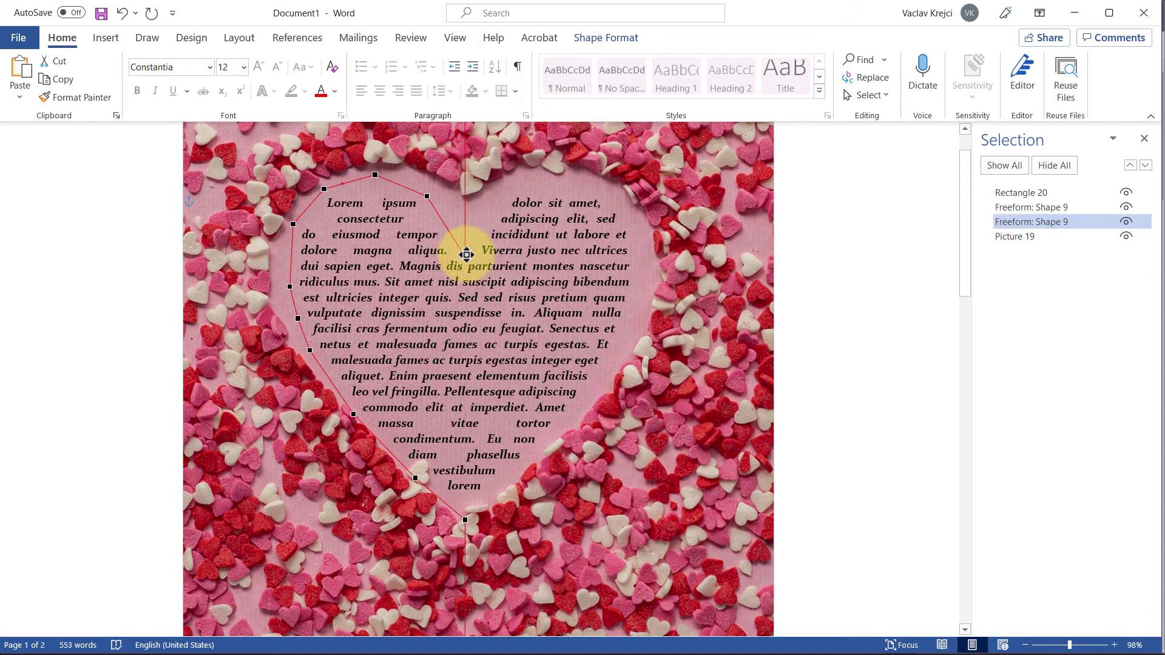
drag(466, 225, 427, 190)
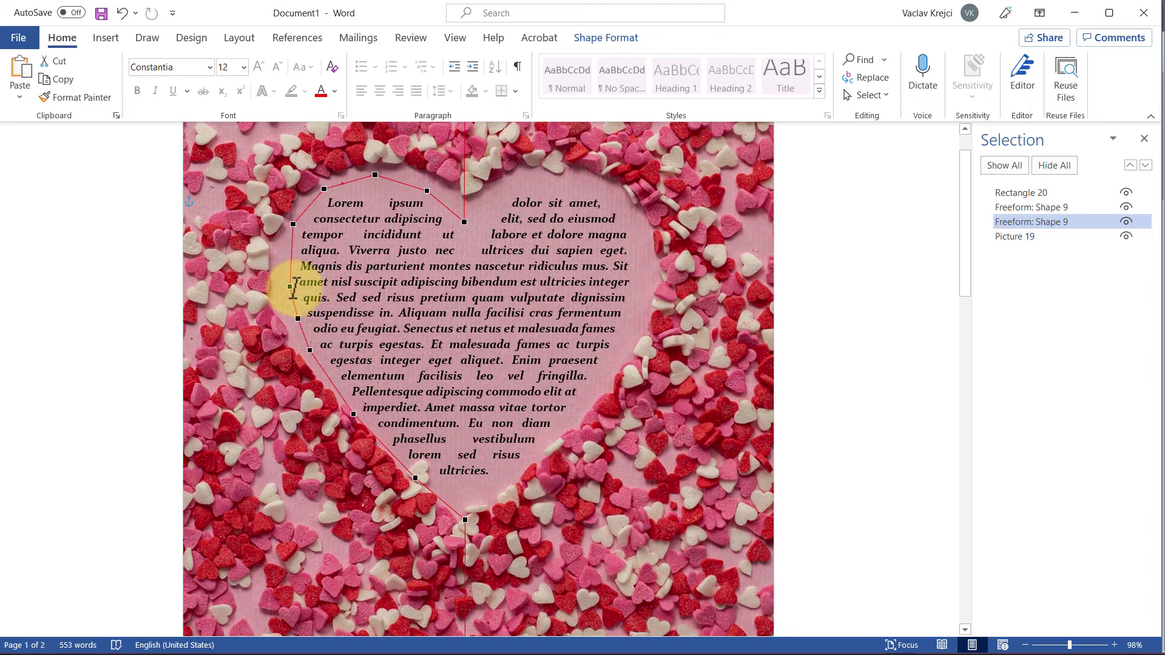
drag(284, 289, 281, 286)
Step: Edit the other Freeform: Shape 9's wrap points, then select Picture 19
click(1029, 208)
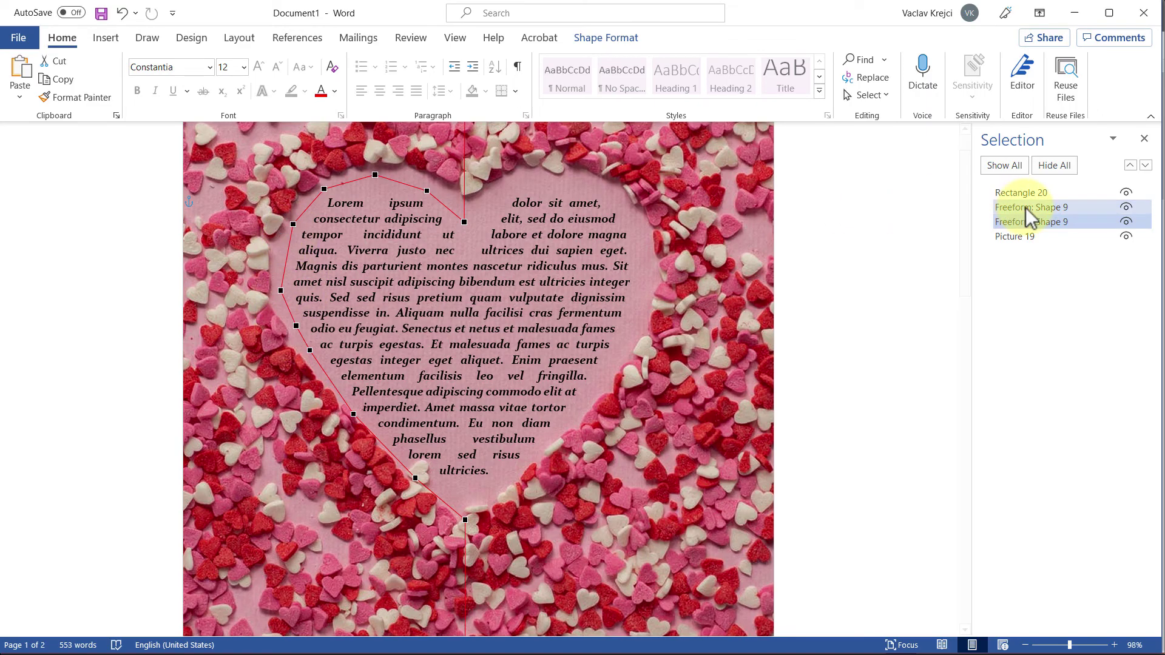
right_click(466, 360)
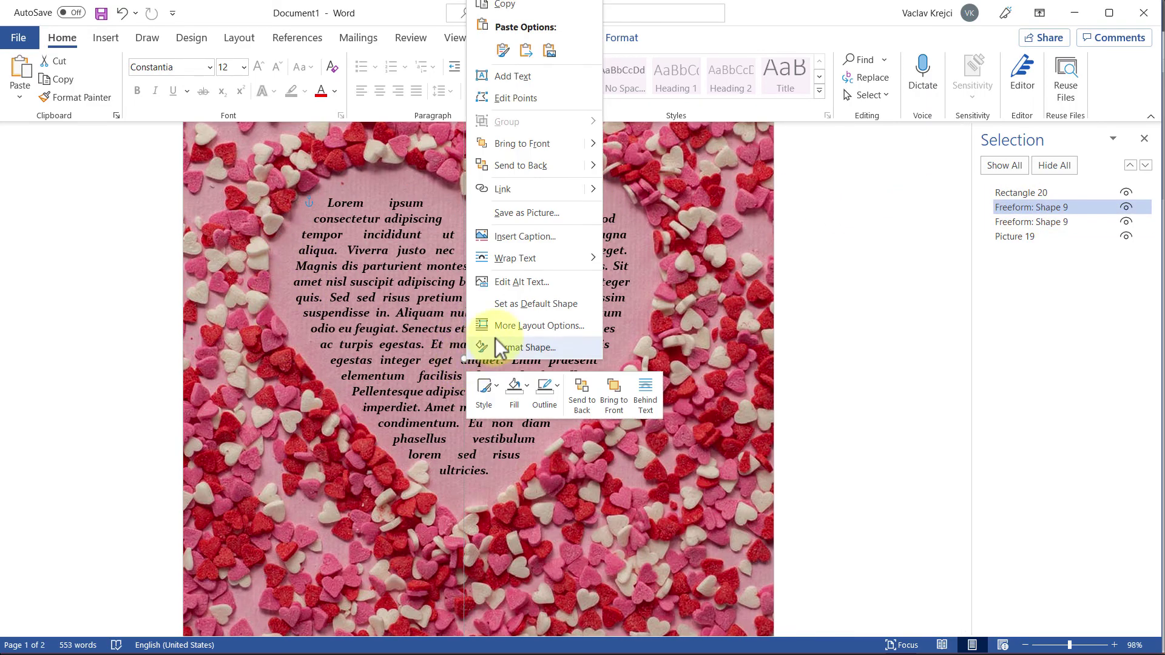
mouse_move(520, 255)
click(691, 411)
click(445, 273)
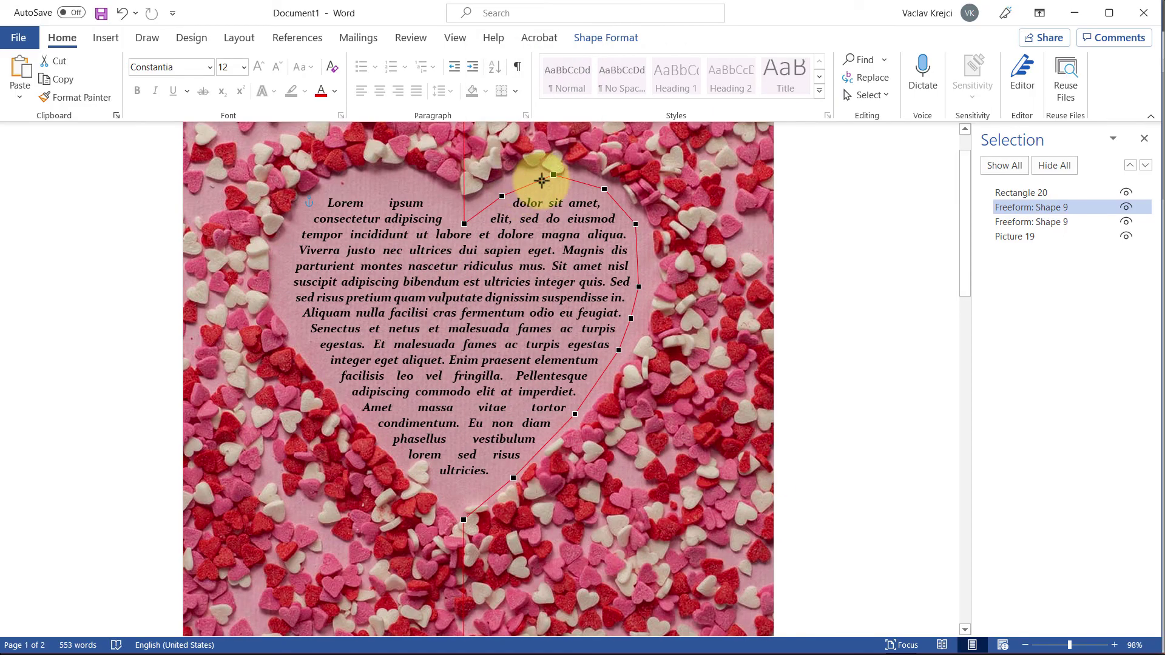
click(746, 338)
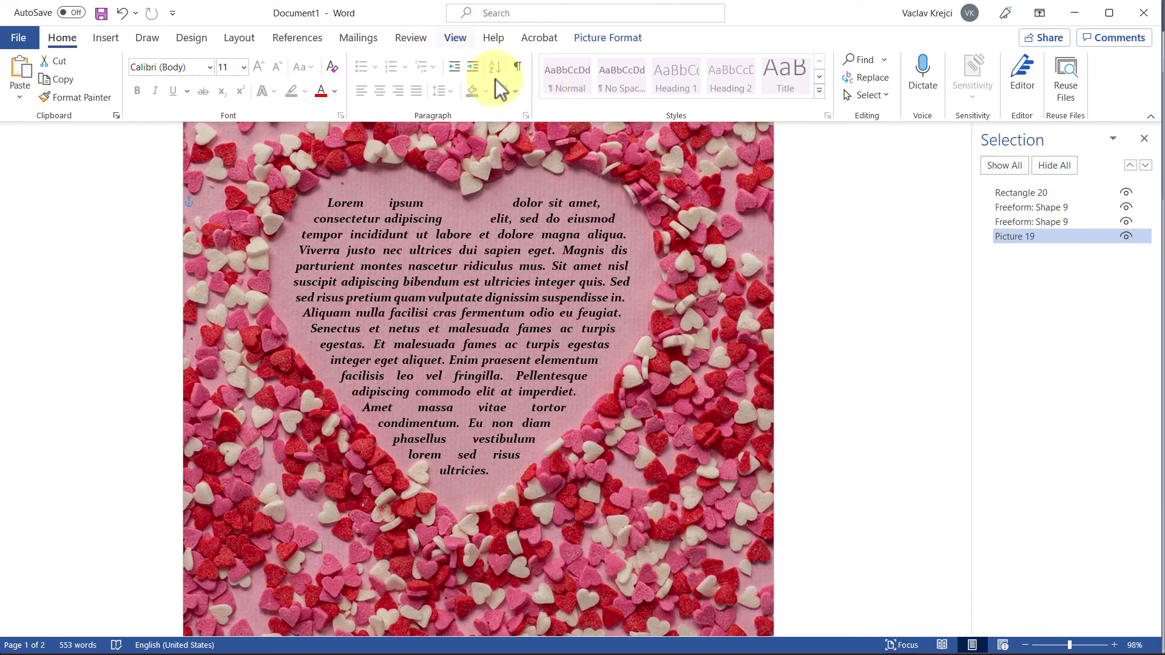
scroll(864, 286, up, 1)
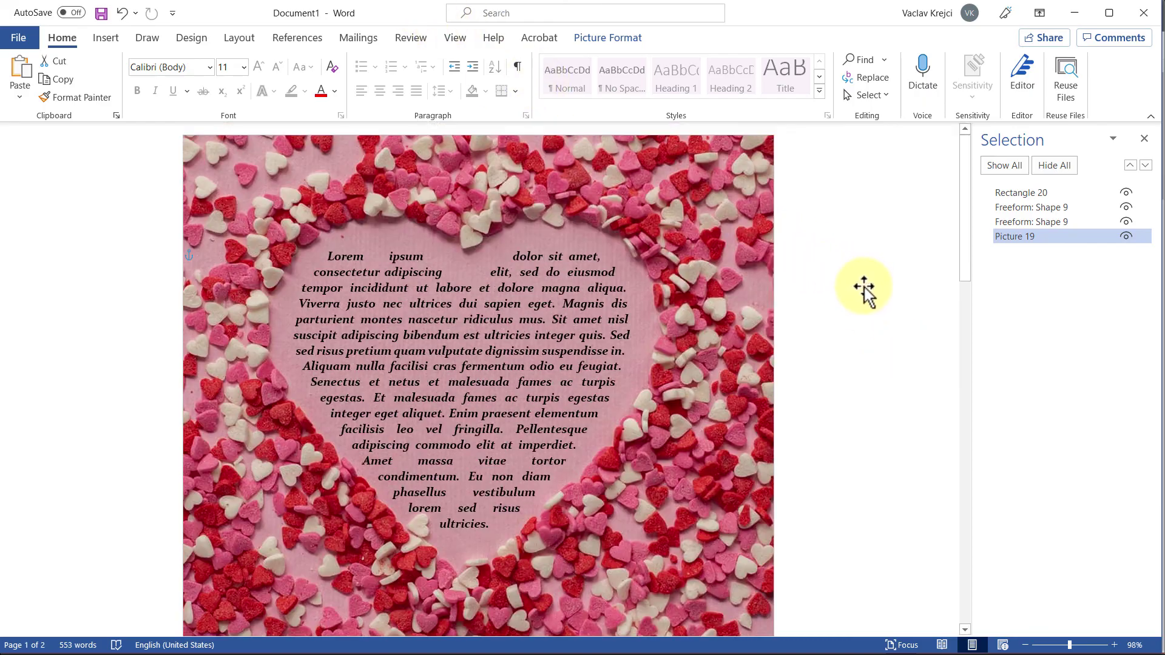